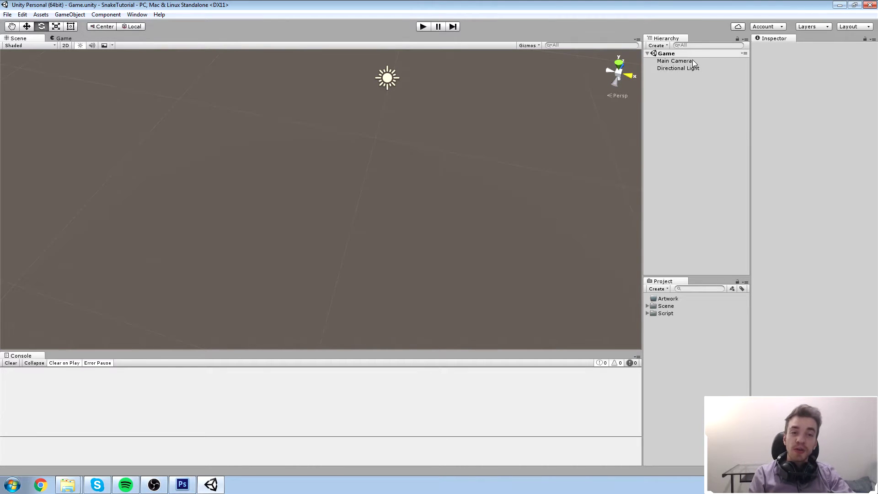
- Focus the view on the Main Camera and the Directional Light to examine the Game scene's objects
double_click(674, 61)
click(402, 101)
middle_drag(432, 132, 435, 151)
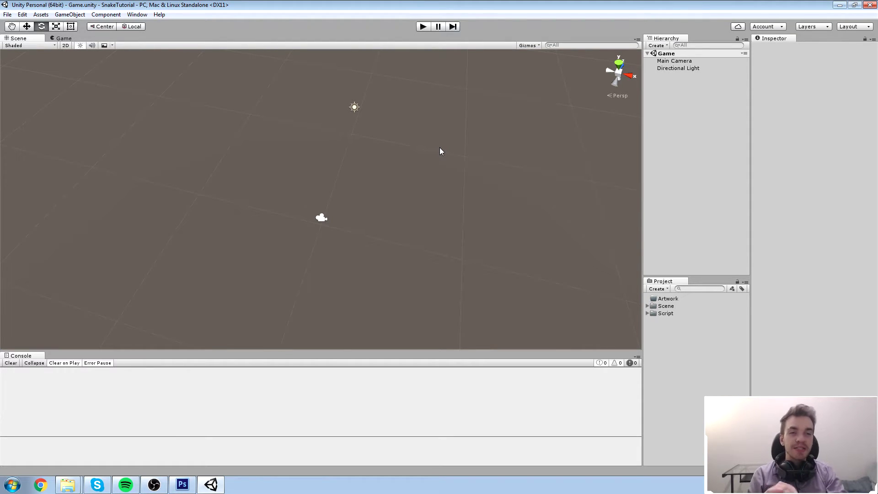
click(683, 61)
double_click(679, 69)
click(432, 211)
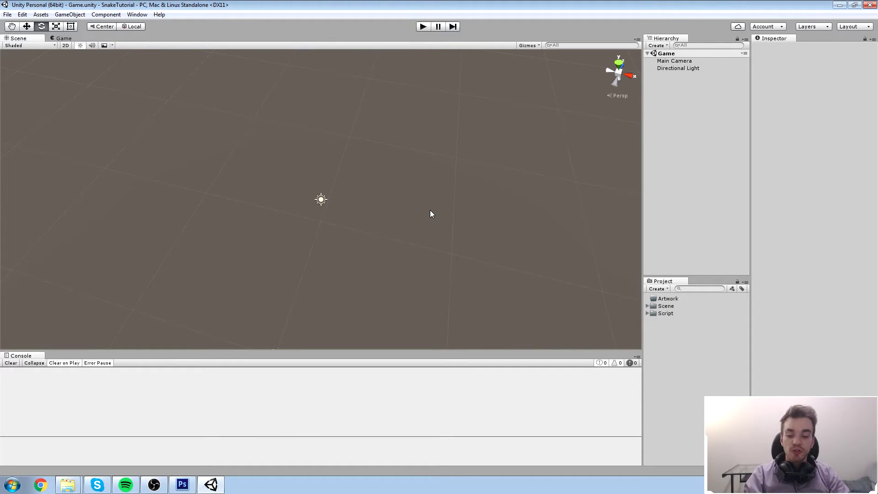
- Create a new scene and inspect its default Main Camera and Directional Light
key(ctrl+n)
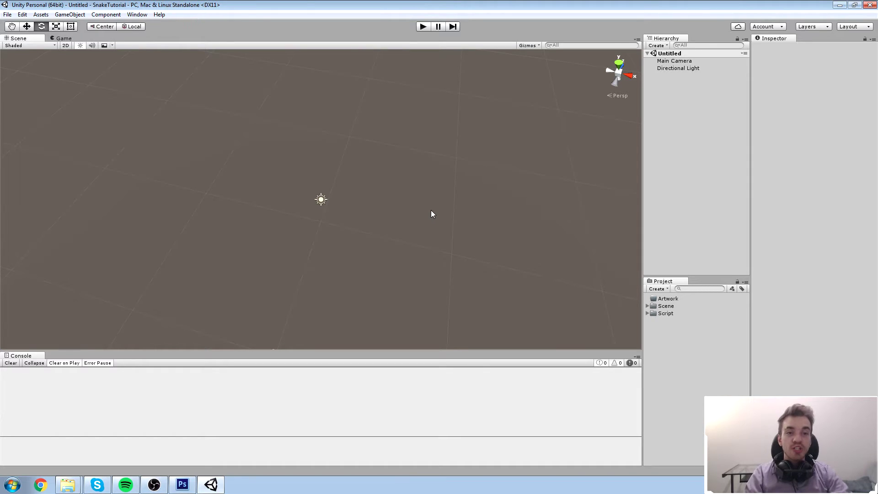
click(8, 14)
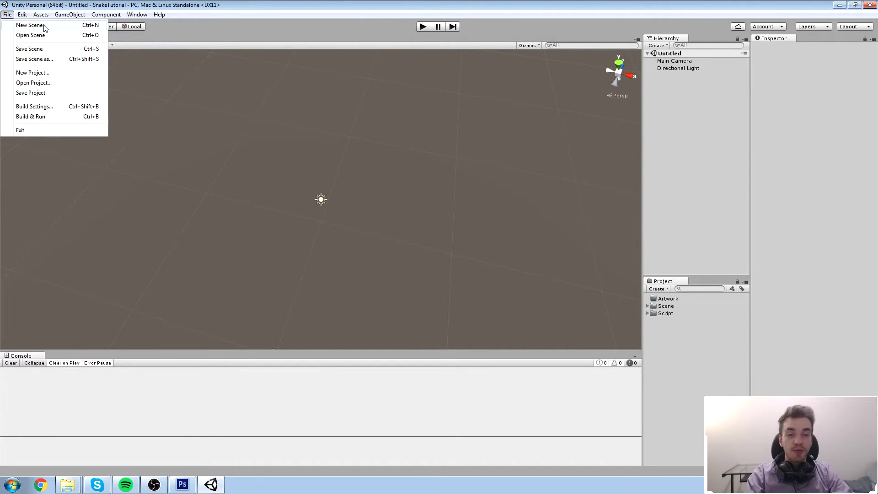
click(45, 25)
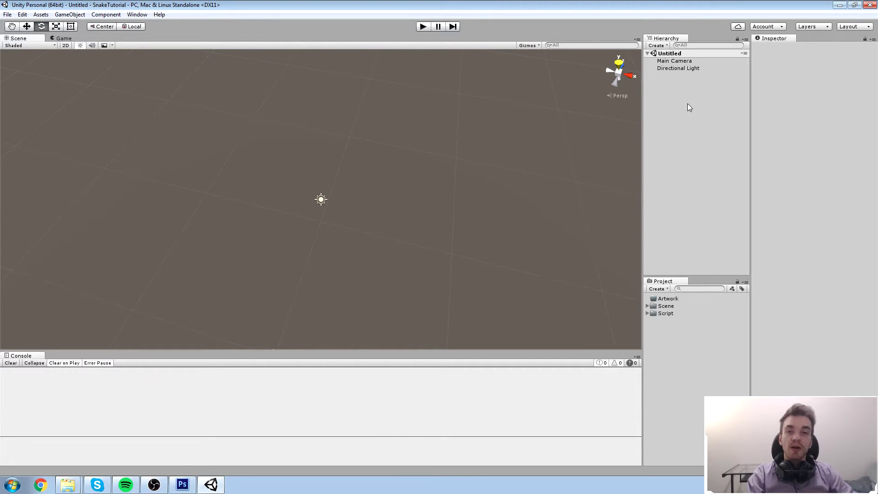
double_click(688, 62)
click(686, 72)
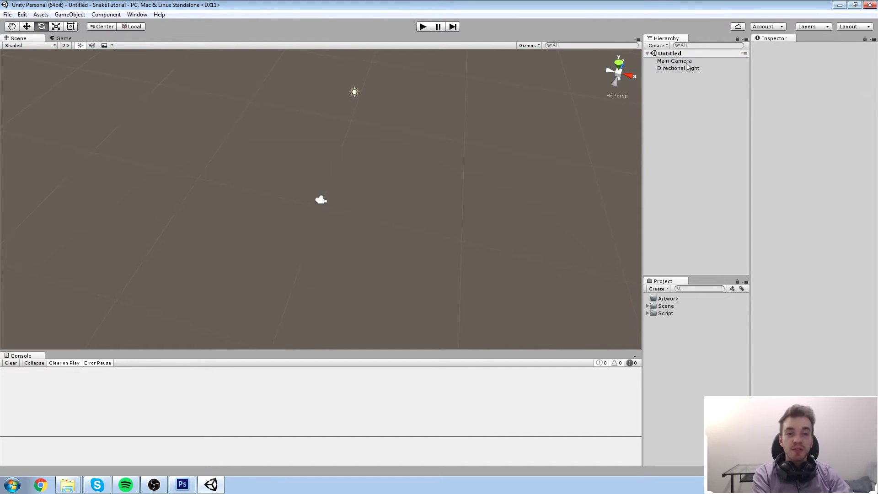
double_click(686, 68)
click(448, 166)
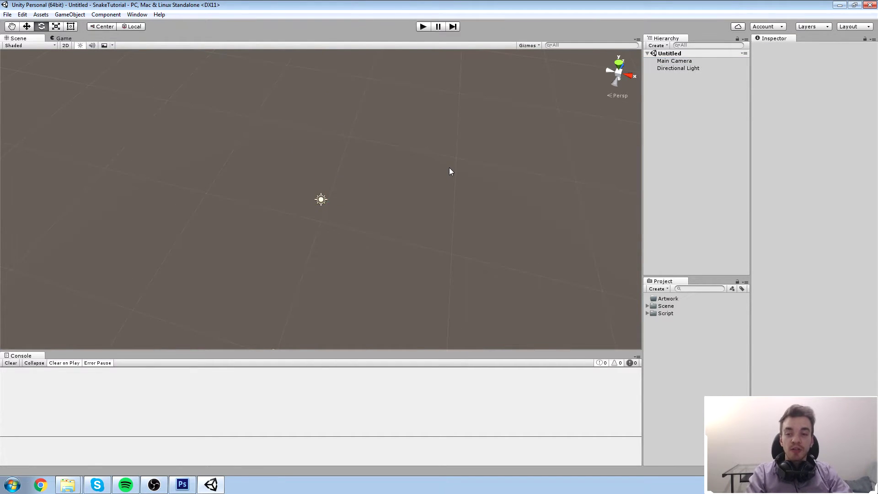
- Save the new scene as Menu in the project's Assets folder
key(ctrl+s)
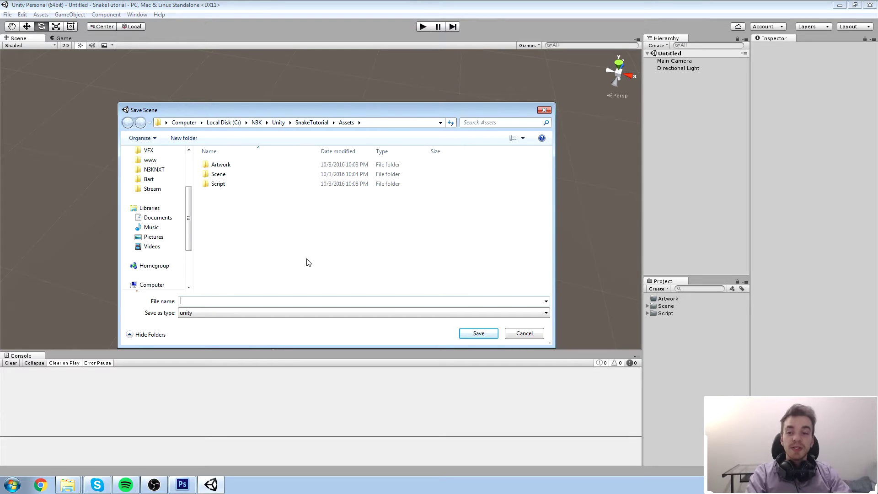
text(mEN)
key(BackSpace)
key(BackSpace)
key(BackSpace)
text(Menu)
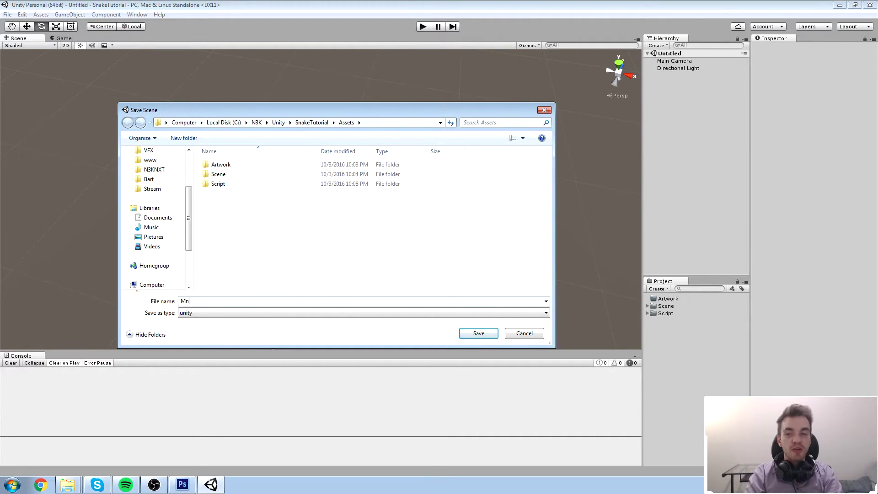
key(BackSpace)
key(BackSpace)
text(nu)
key(Return)
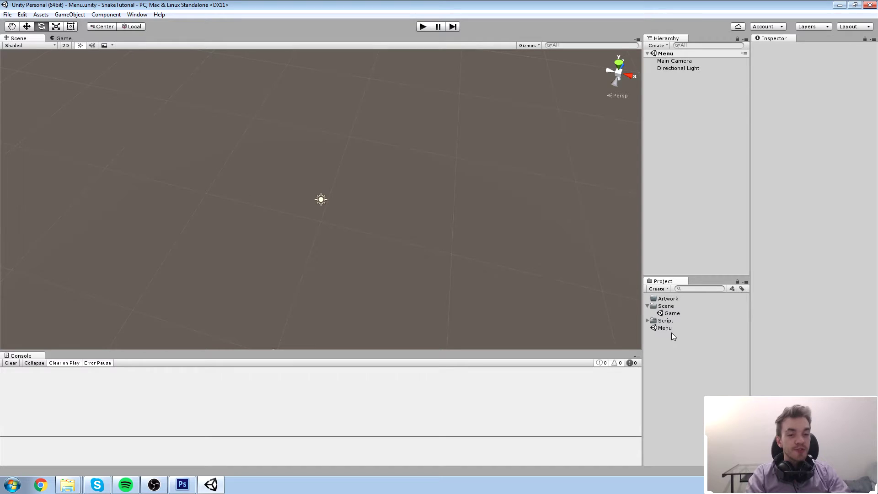
- Move the Menu scene file into the Scene folder and open it
drag(665, 328, 692, 316)
double_click(681, 313)
double_click(677, 320)
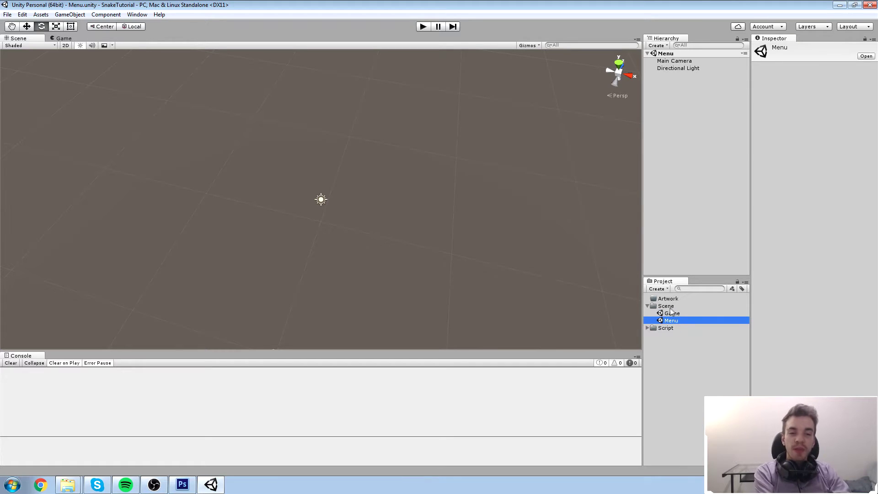
- Switch back and forth between the Game and Menu scenes to compare their contents, ending in Menu
double_click(672, 314)
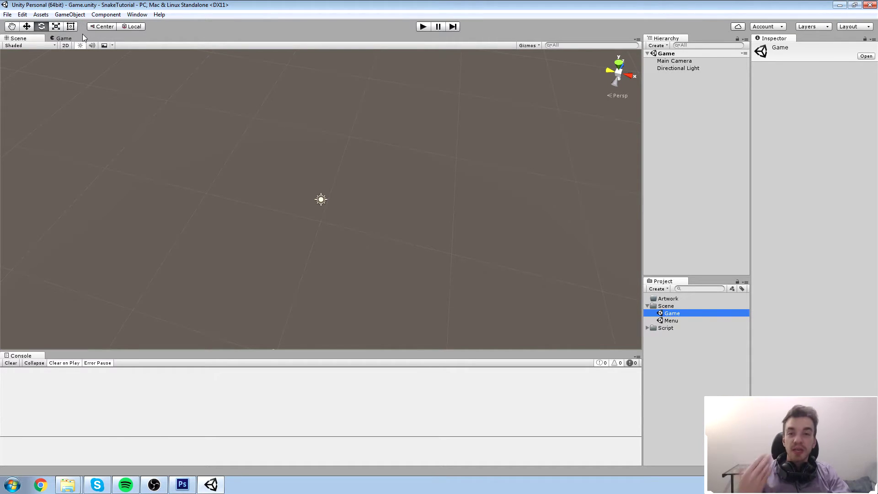
double_click(672, 320)
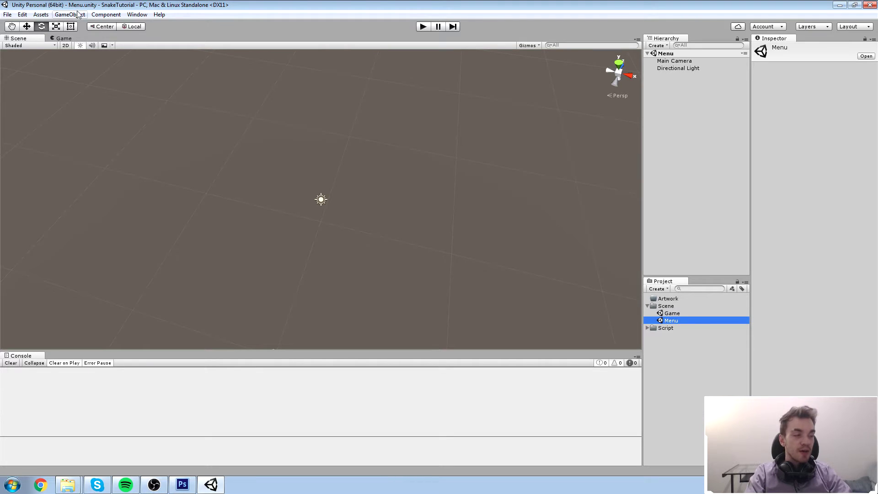
double_click(683, 313)
double_click(677, 320)
double_click(680, 314)
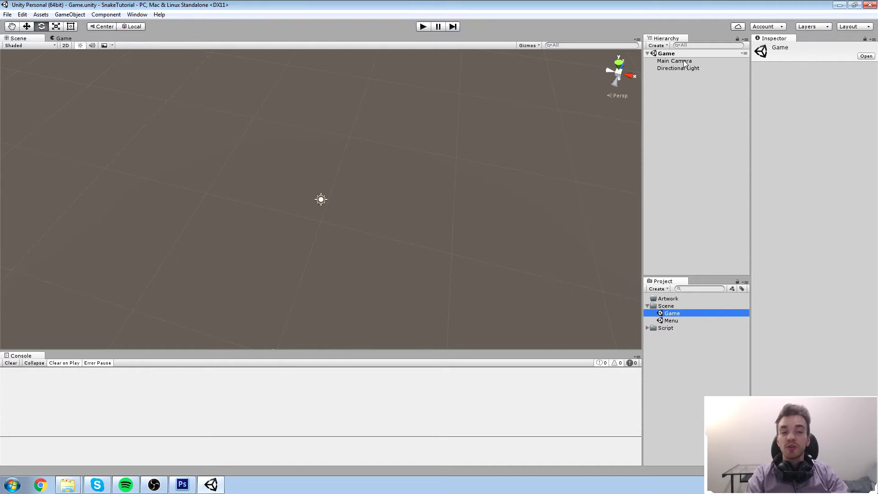
double_click(673, 321)
click(668, 366)
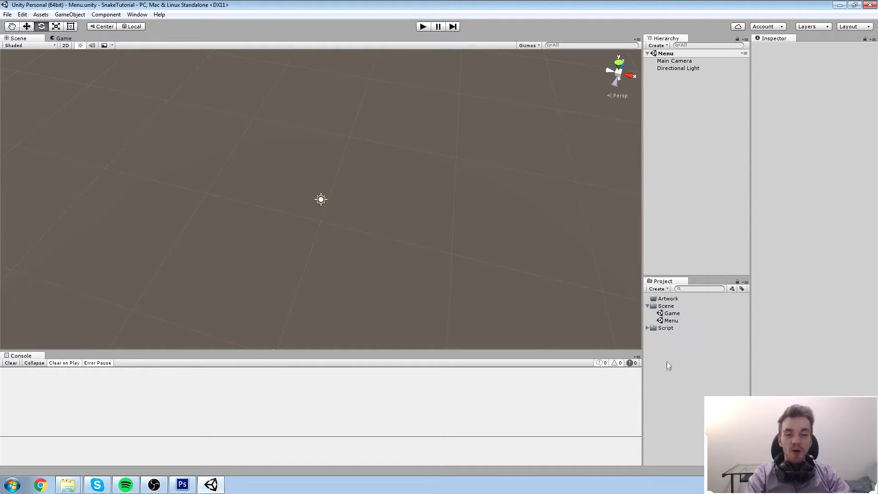
- Add a cube to the Menu scene and save the scene
click(677, 320)
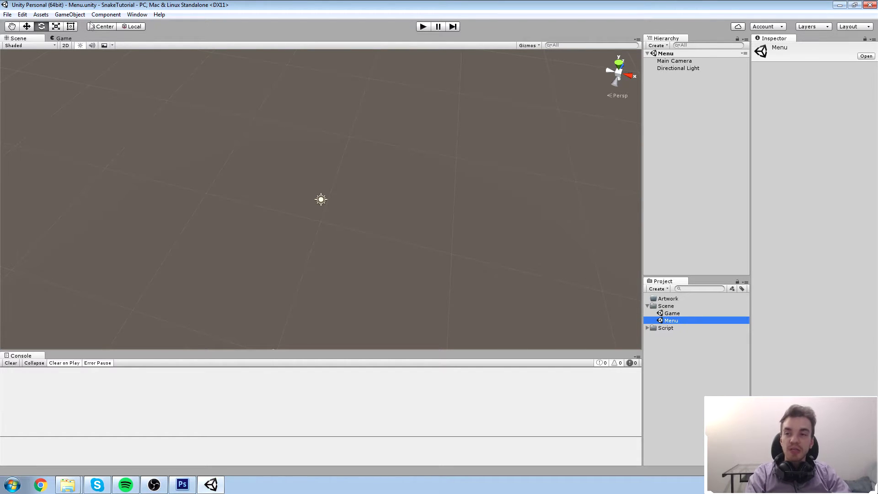
click(73, 15)
mouse_move(110, 45)
click(236, 44)
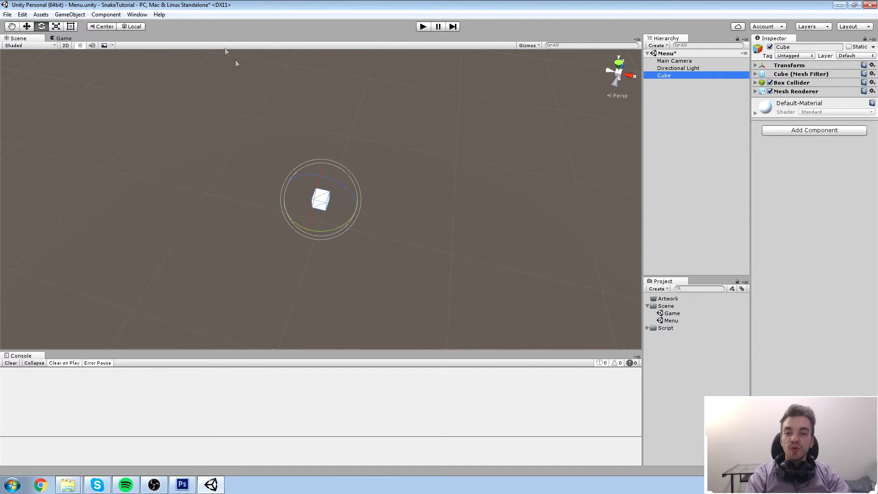
key(ctrl+s)
- Activate the Move tool and set the cube's position to 0 on the X, Y and Z axes
key(w)
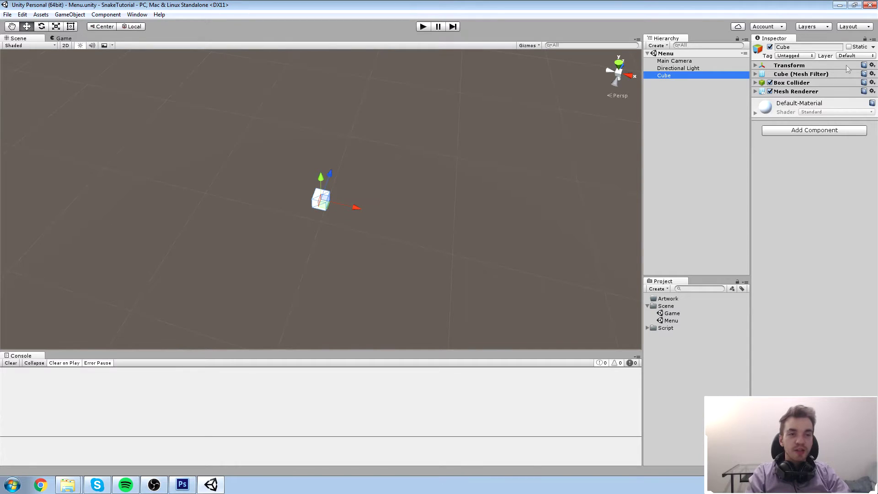
click(805, 66)
click(804, 72)
key(Tab)
text(0)
middle_drag(423, 249, 431, 205)
- Duplicate the cube four times, arrange the copies in a cross around the original, and save the Menu scene
key(ctrl+d)
mouse_move(350, 197)
ctrl+mouse_down()
mouse_move(381, 204)
mouse_move(316, 197)
mouse_move(356, 196)
ctrl+mouse_up()
key(ctrl+d)
key(ctrl+d)
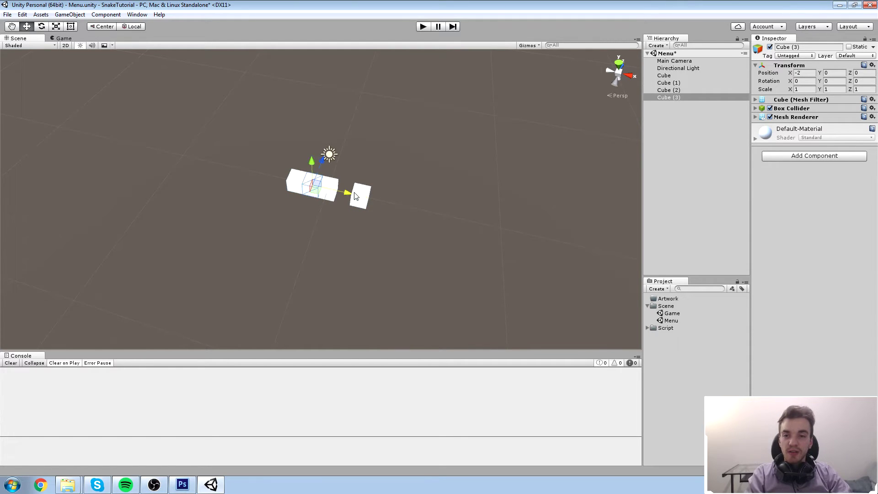
ctrl+drag(340, 166, 323, 190)
key(ctrl+d)
key(ctrl+s)
click(513, 143)
alt+drag(513, 142, 511, 185)
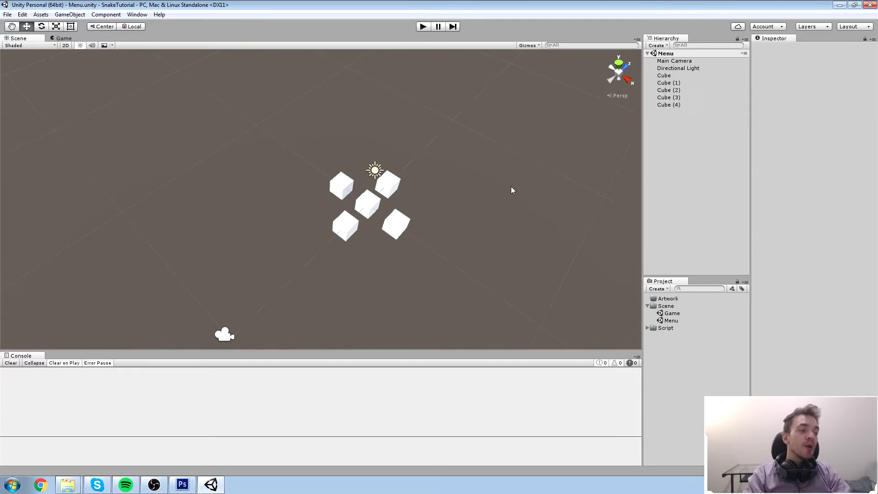
alt+drag(544, 200, 507, 214)
- Compare the Game and Menu scenes, selecting everything in Menu's hierarchy, and reopen the Game scene
click(677, 315)
double_click(677, 315)
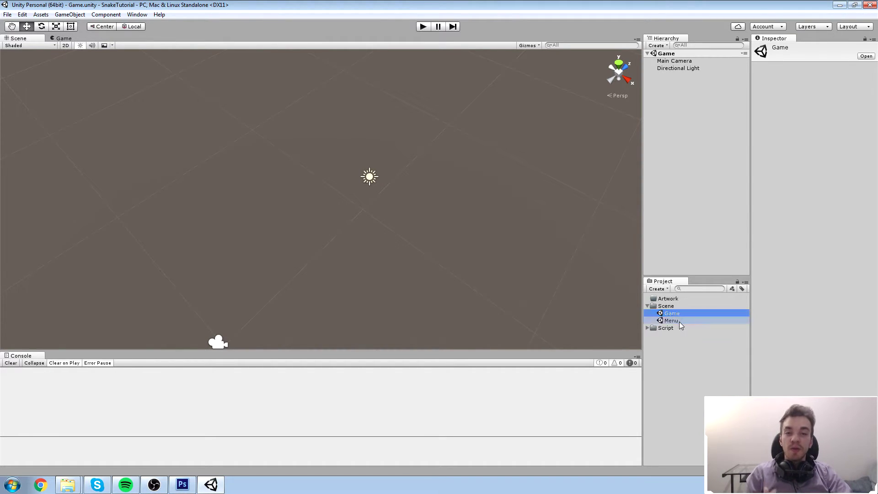
double_click(679, 322)
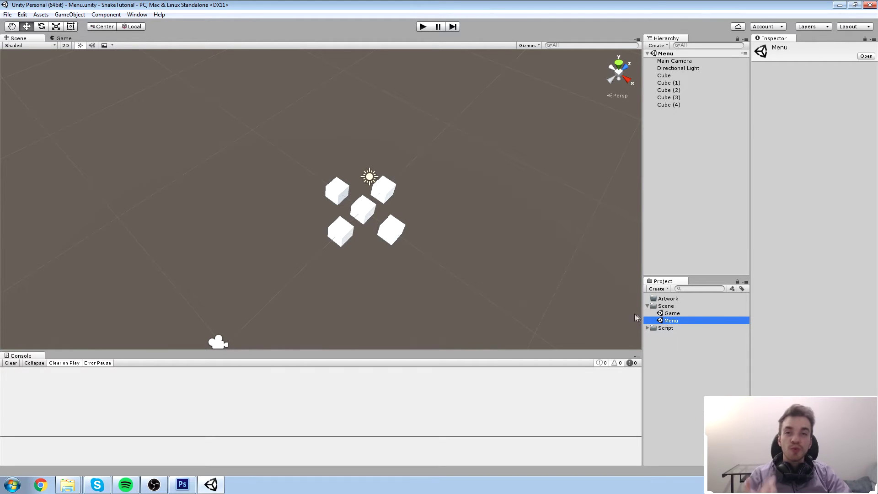
click(675, 75)
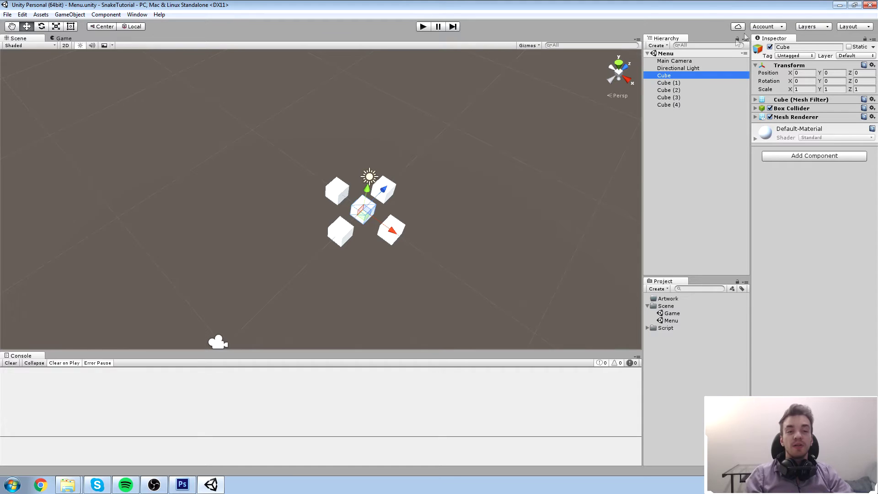
click(669, 61)
shift+click(673, 104)
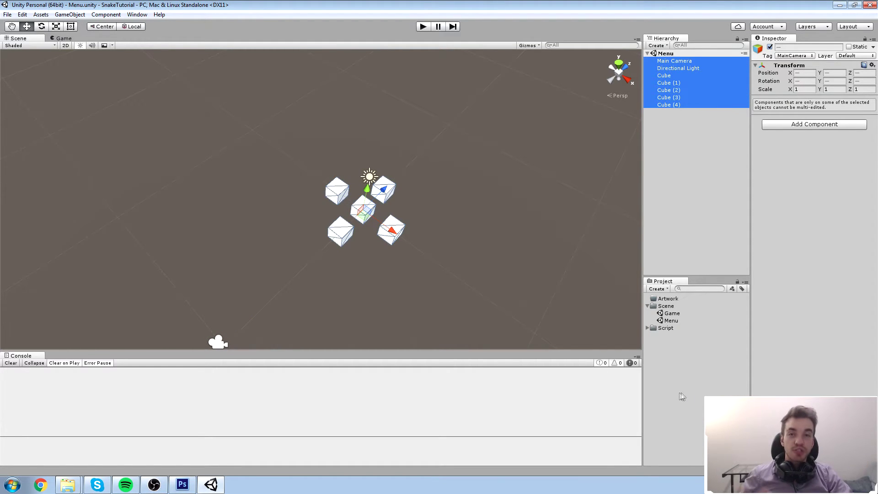
double_click(672, 314)
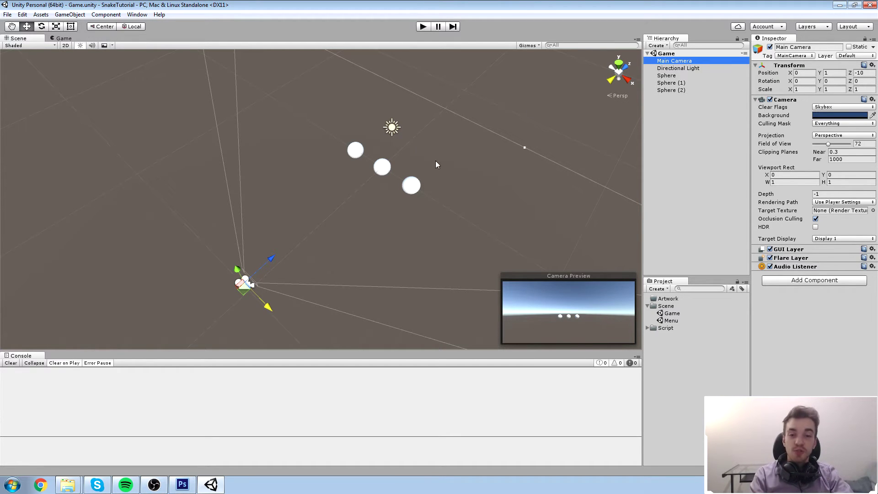
- Look through the Game scene's objects, including the Directional Light and Main Camera, and clear the selection
drag(196, 139, 301, 254)
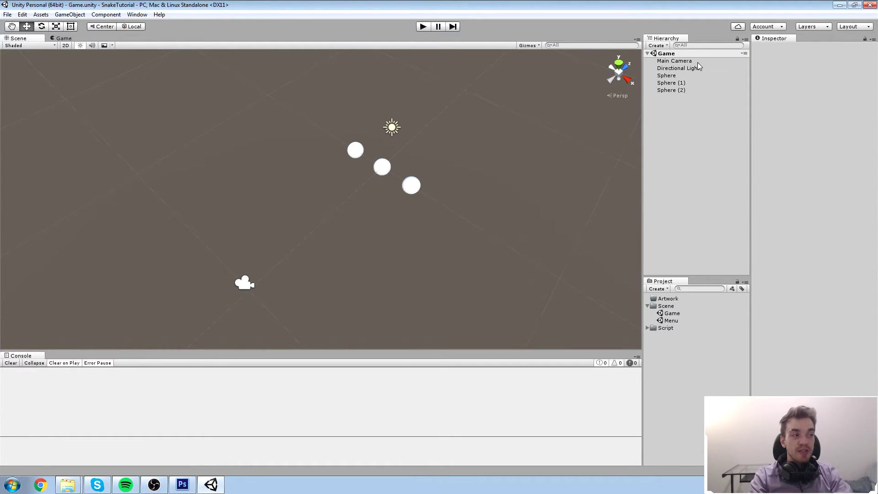
key(ctrl+z)
key(ctrl+z)
key(ctrl+z)
key(ctrl+z)
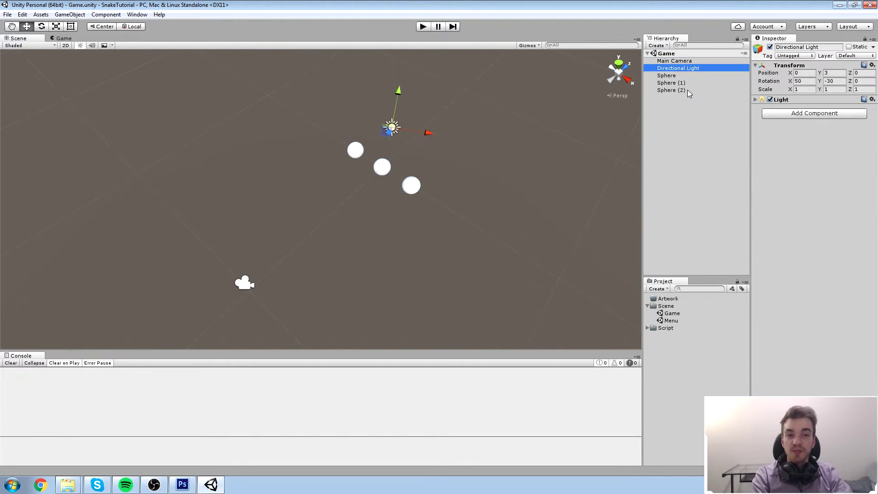
key(ctrl+z)
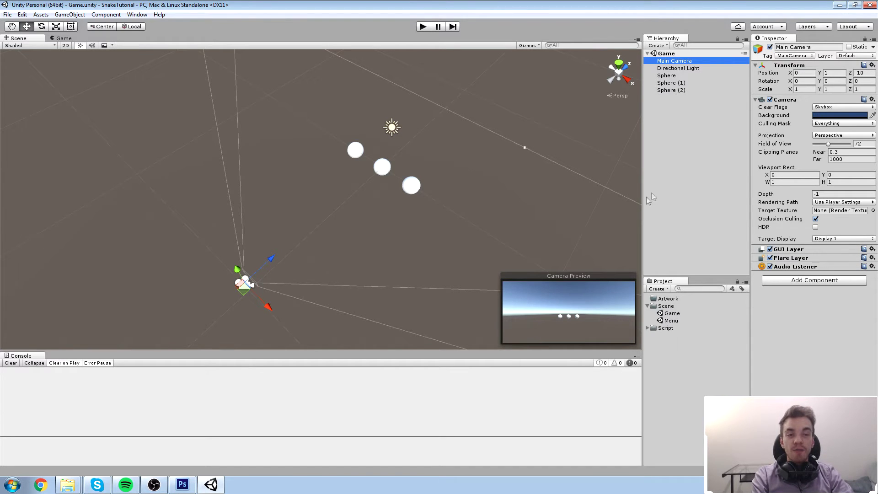
click(587, 130)
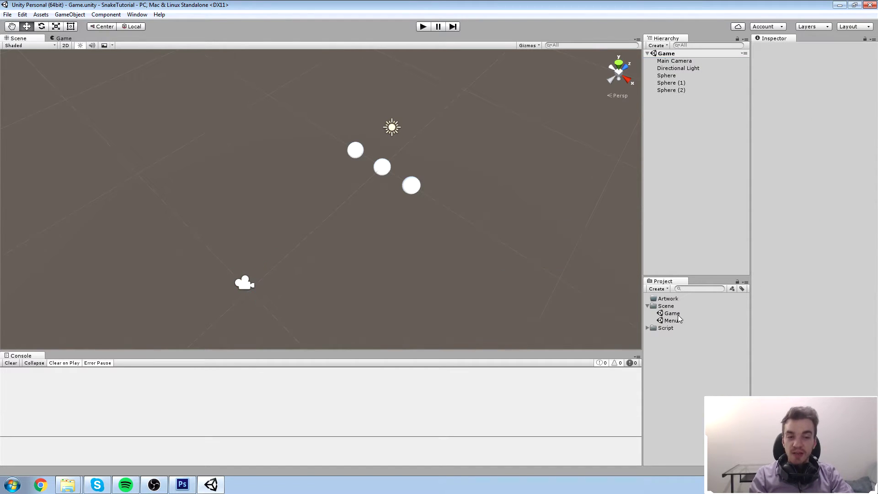
- Open the Menu scene and go through every object in its hierarchy, from the Main Camera to the last cube and back
double_click(672, 320)
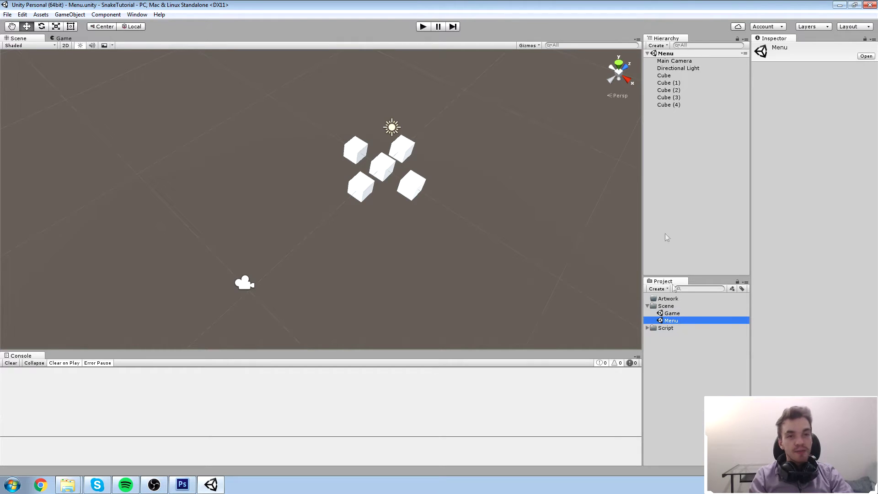
click(676, 131)
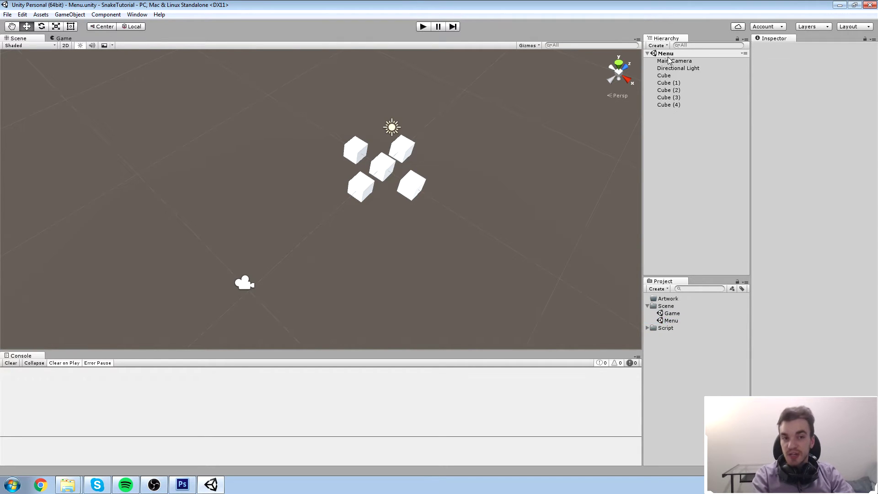
click(674, 61)
shift+click(670, 105)
key(Down)
key(Down)
key(Down)
key(Down)
key(Down)
key(Down)
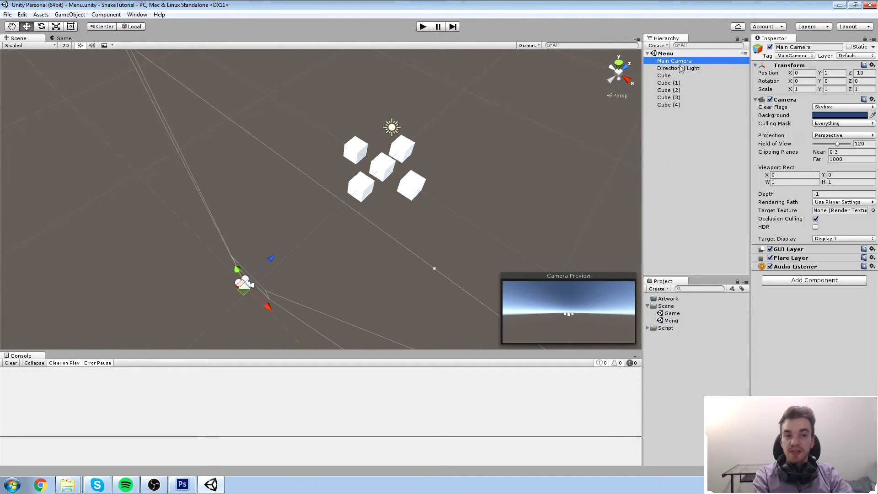
key(Down)
key(Up)
key(Up)
key(Up)
key(Up)
key(Up)
key(Up)
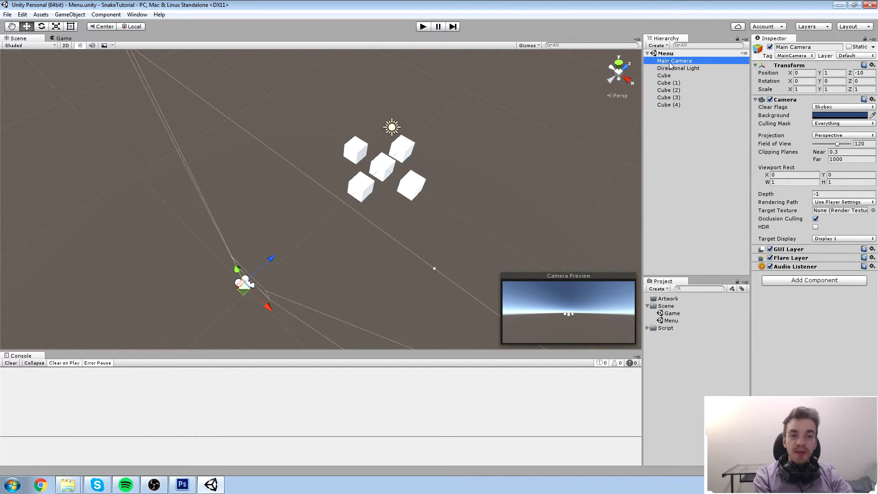
- Collapse the Main Camera's Transform and Camera components and select the Directional Light to examine its components
click(803, 65)
click(792, 73)
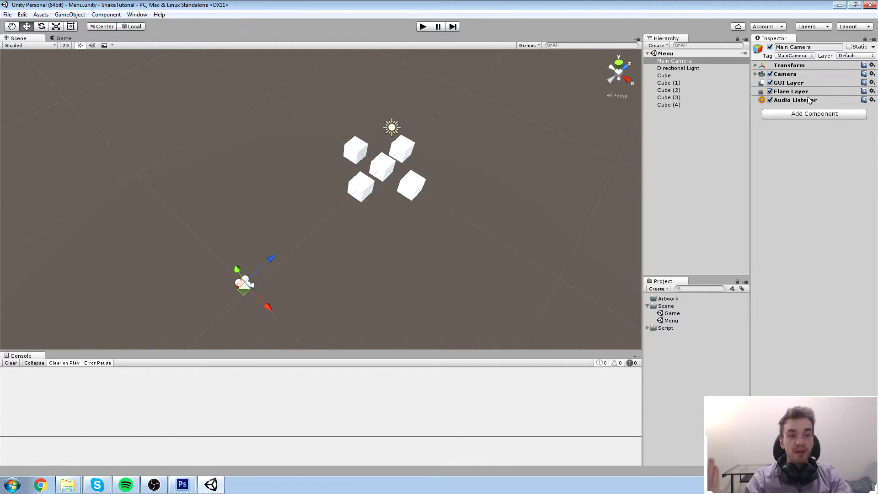
click(691, 68)
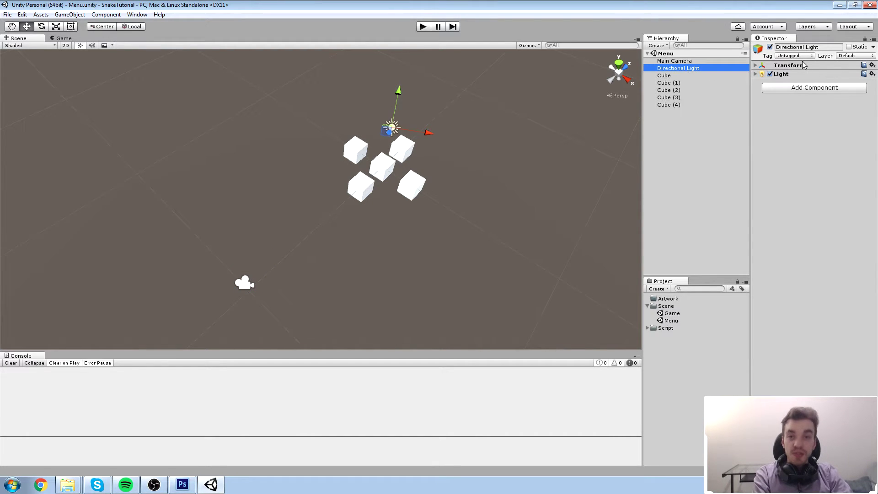
- Go through the Menu scene's cubes from Cube to Cube (4) and back, comparing their components
click(674, 76)
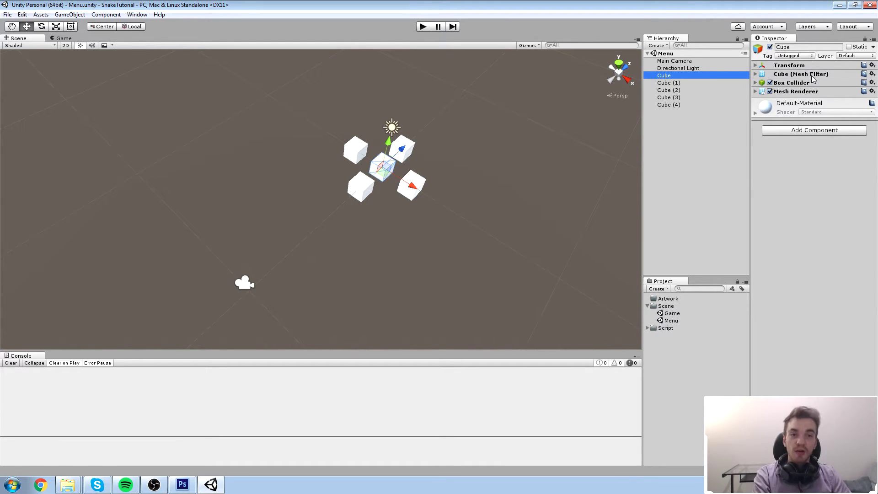
key(Down)
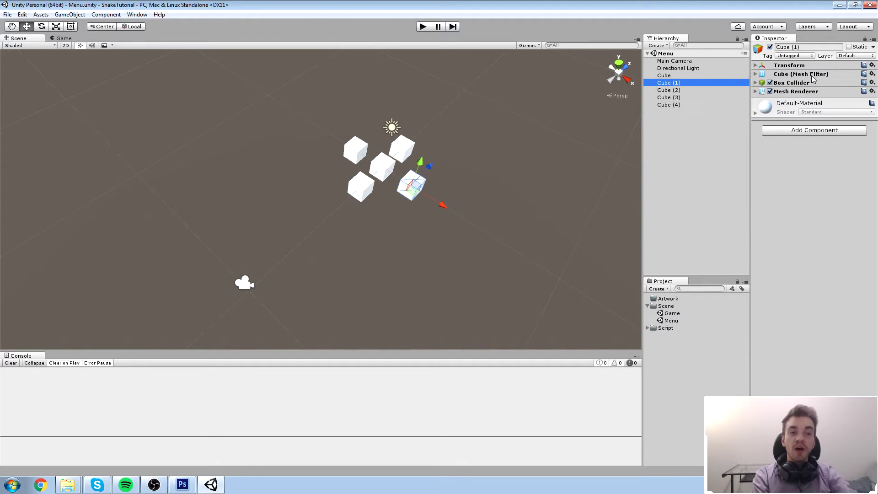
key(Down)
key(Up)
key(Up)
key(Down)
key(Down)
key(Down)
key(Down)
key(Up)
key(Up)
key(Up)
key(Up)
key(Down)
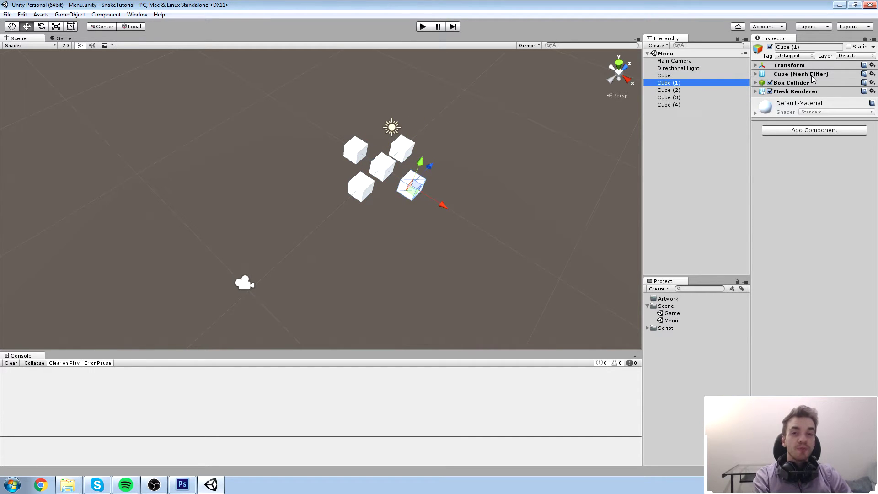
key(Up)
key(Down)
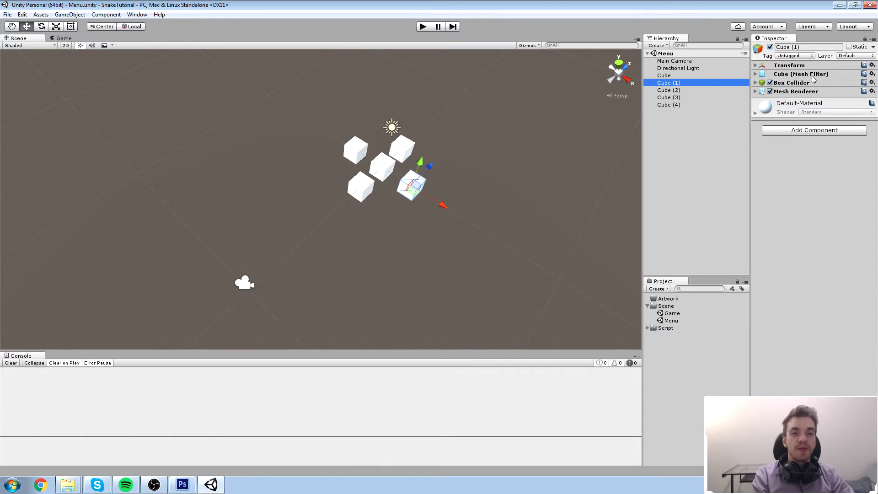
key(Down)
key(Up)
key(Up)
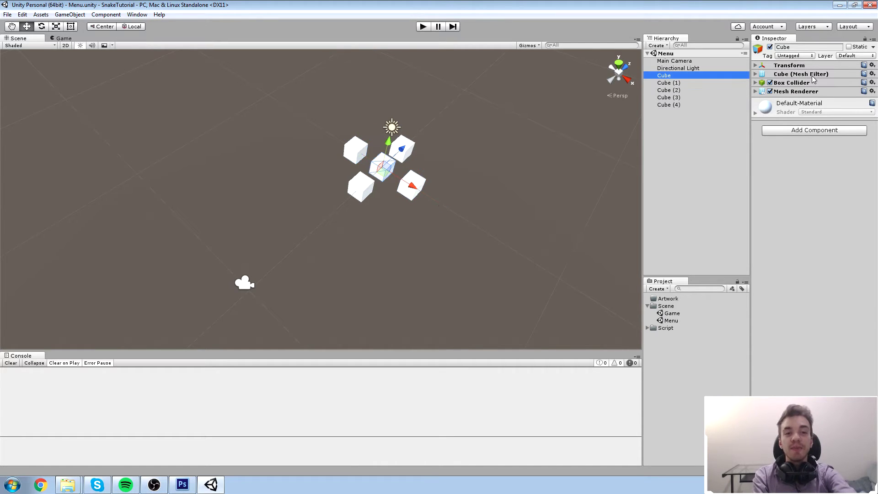
key(Down)
key(Down)
key(Down)
key(Down)
key(Up)
key(Up)
key(Up)
key(Up)
- Expand the Cube's Transform component and compare the Transform values of all five cubes
click(806, 65)
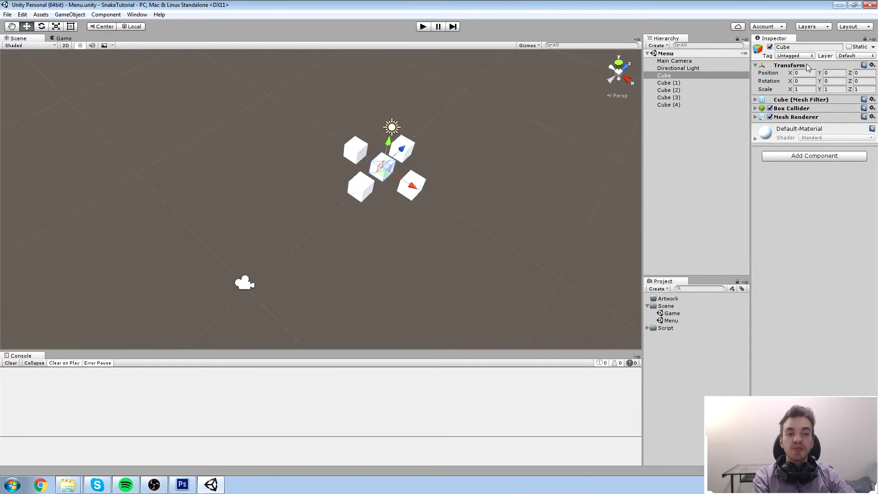
click(667, 77)
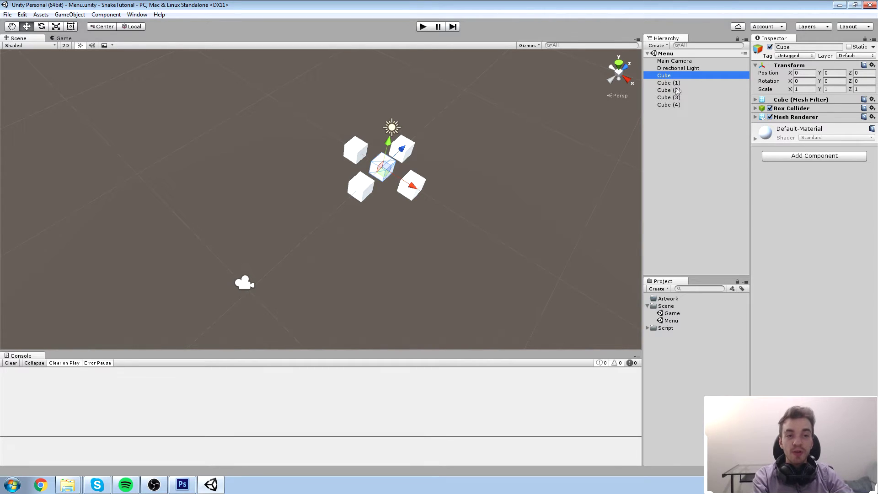
click(674, 85)
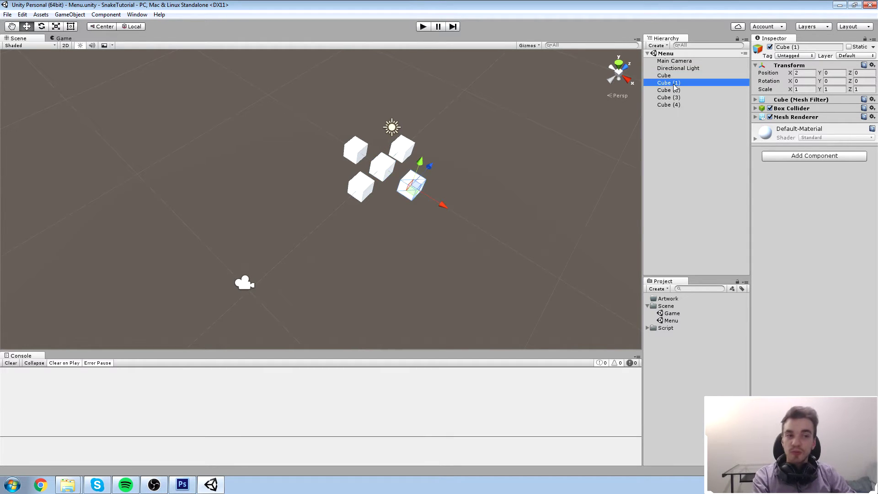
key(Down)
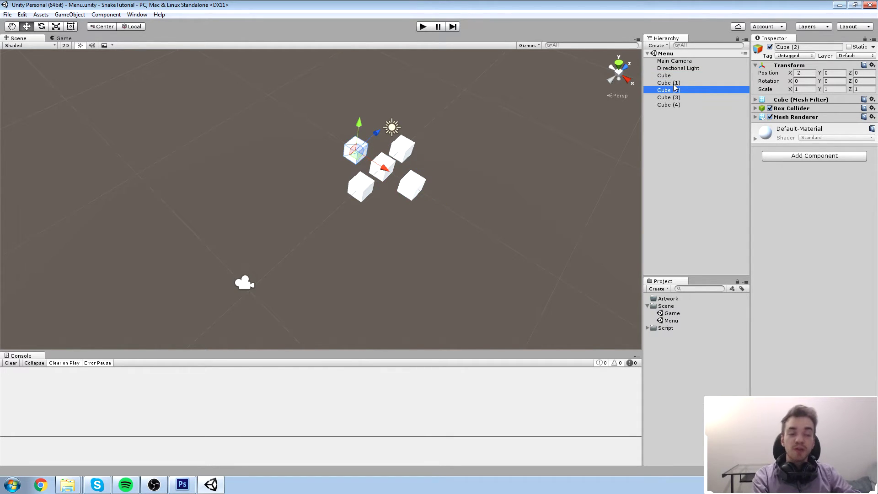
key(Down)
key(Down)
key(Up)
key(Up)
key(Up)
key(Up)
key(Down)
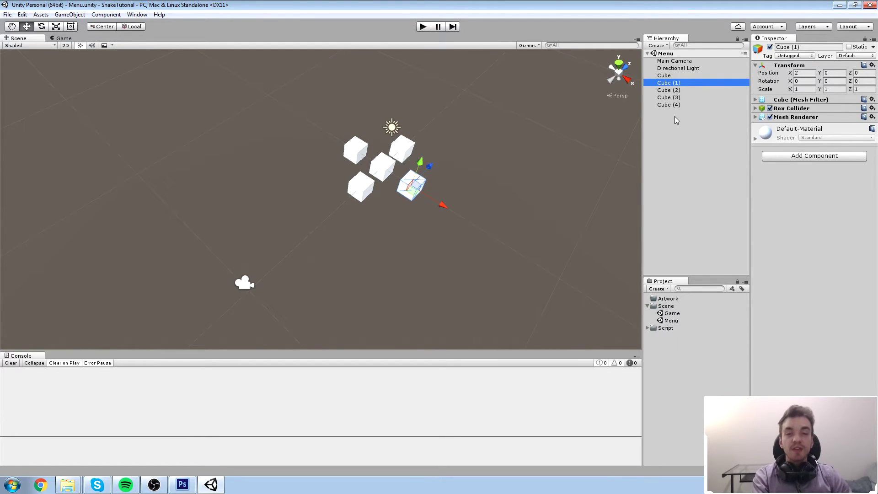
key(Up)
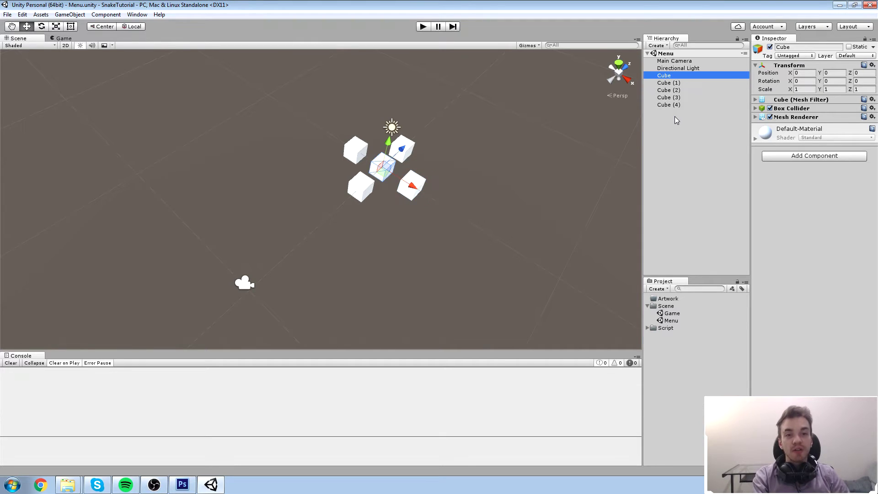
key(Down)
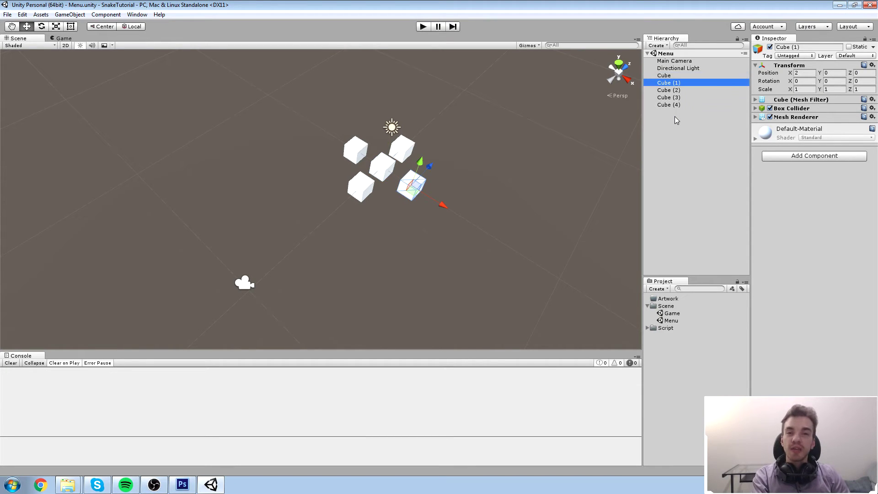
key(Up)
key(Down)
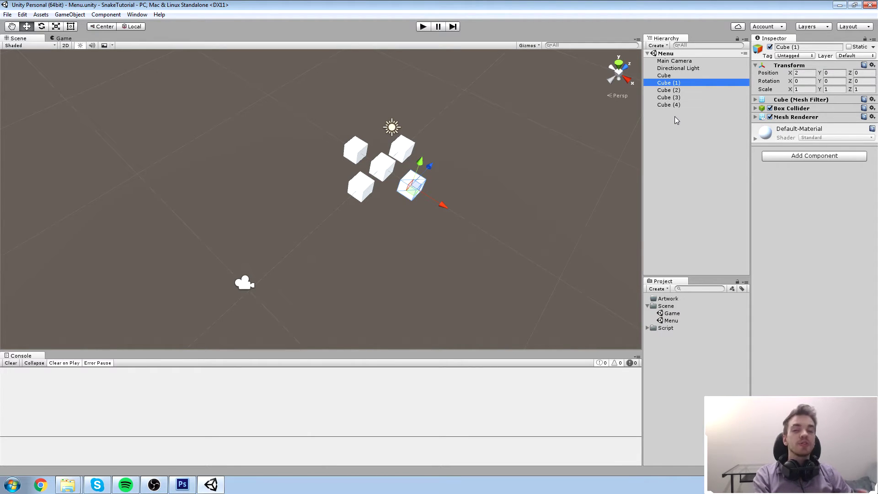
- Try shifting the first Cube's X position and stretching its X scale to about 4.35, undoing both changes
click(676, 76)
drag(790, 73, 812, 79)
key(ctrl+s)
key(ctrl+z)
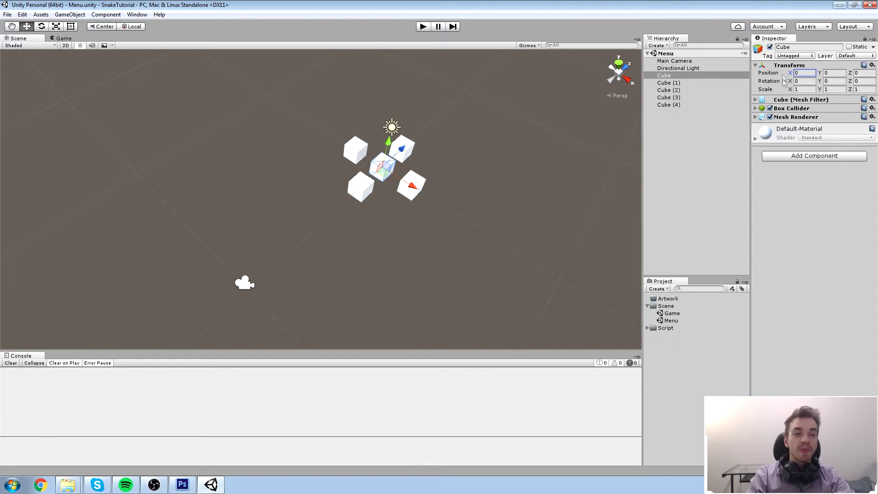
drag(789, 89, 844, 85)
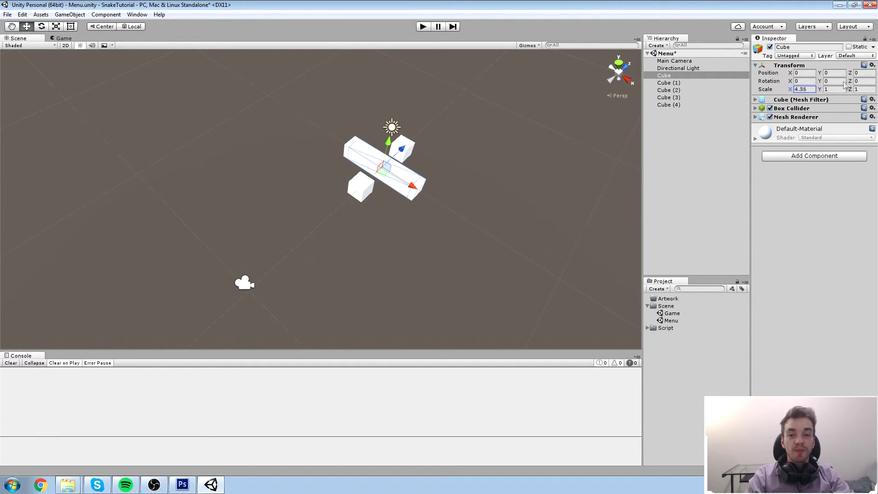
key(ctrl+z)
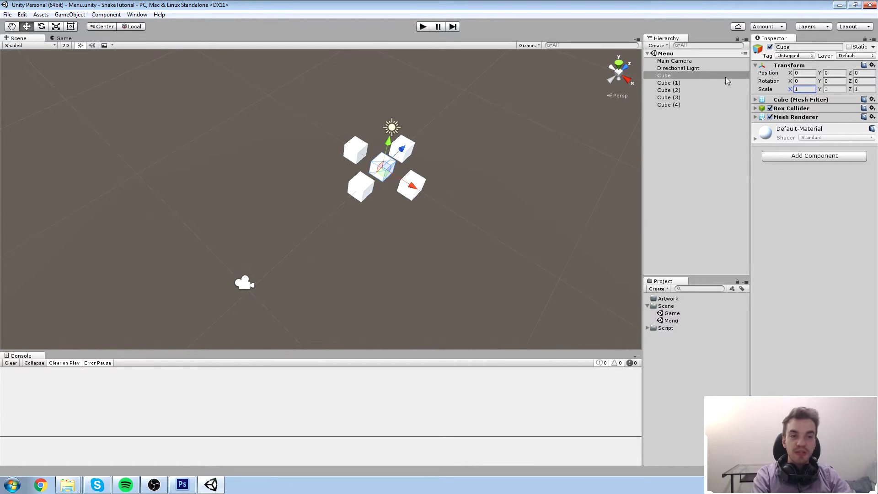
- Go through the Menu scene's objects from the Main Camera to Cube (4), comparing each one's position and components
click(671, 75)
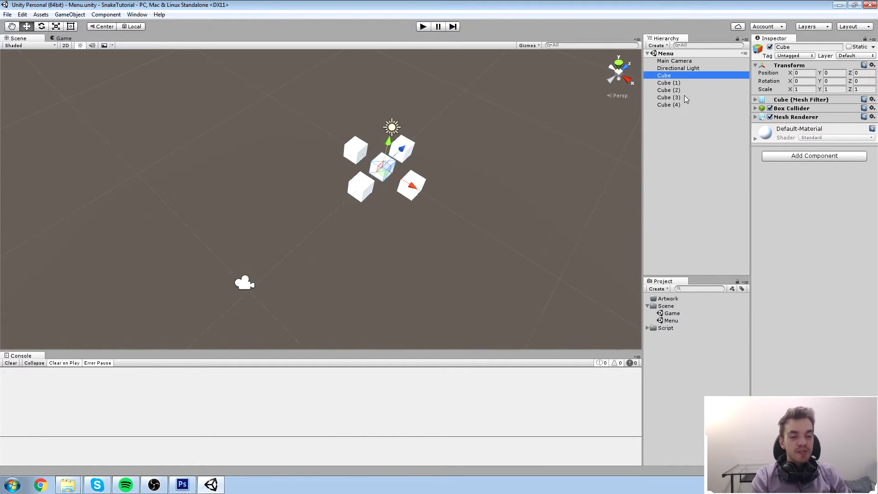
key(Up)
key(Up)
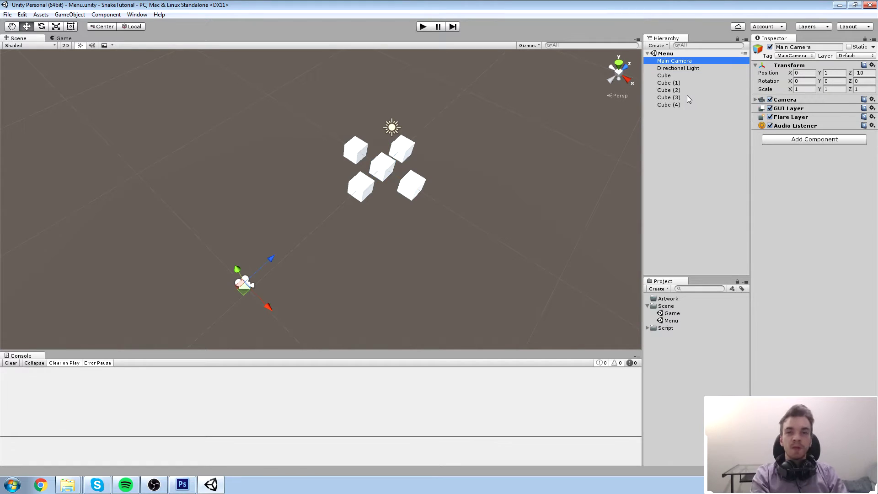
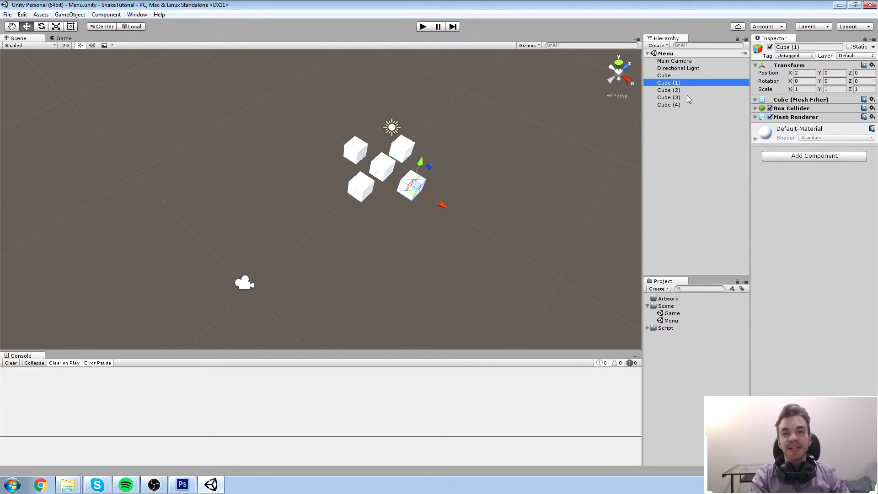
key(Down)
key(Down)
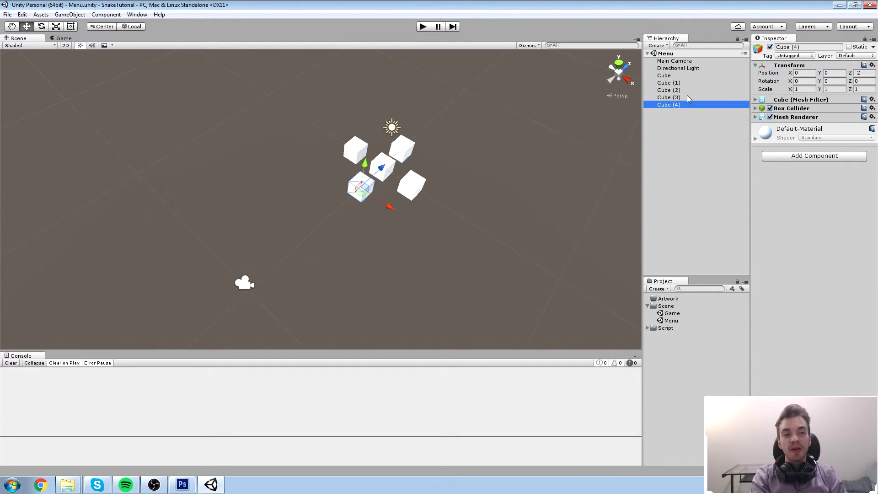
key(Up)
key(Up)
key(Up)
key(Up)
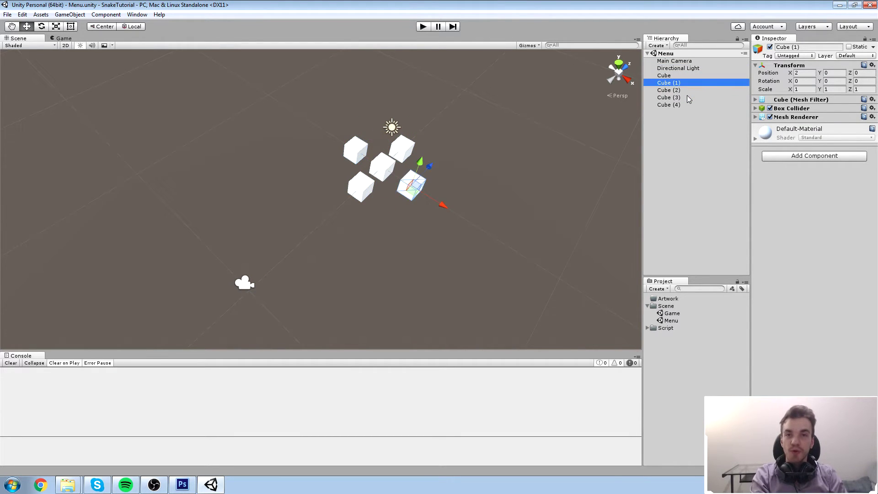
key(Up)
key(Up)
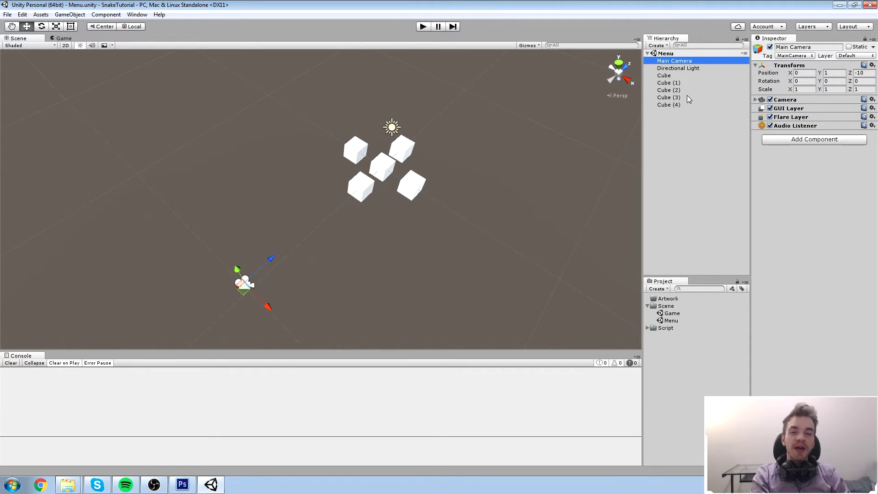
key(Down)
key(Down)
key(Down)
key(Down)
key(Down)
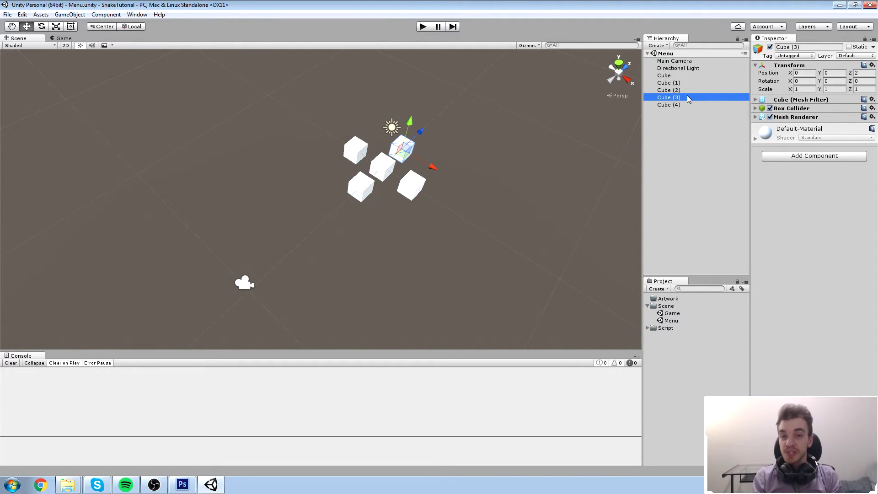
- Clear the selection and create an empty GameObject in the Menu scene
click(548, 277)
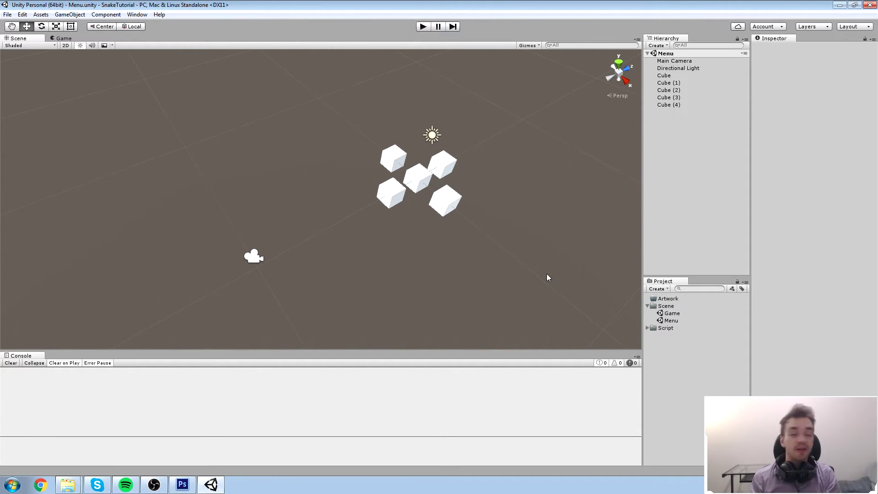
click(70, 15)
click(113, 26)
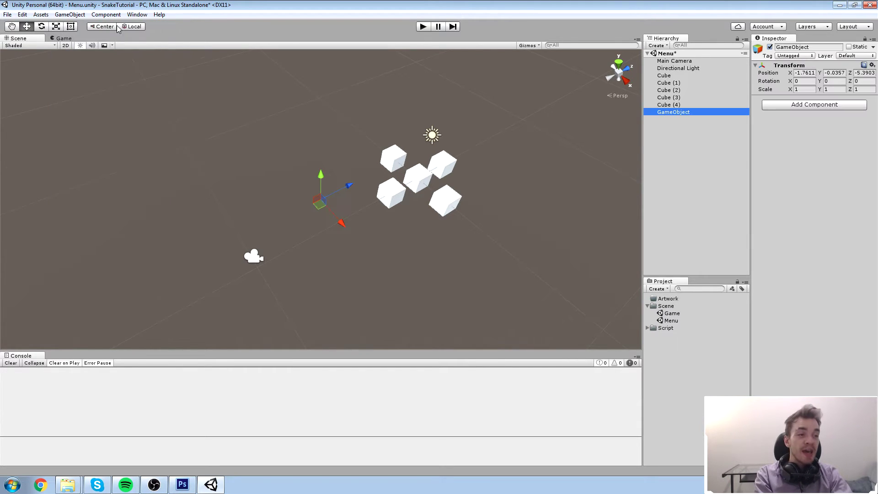
middle_drag(238, 131, 276, 119)
scroll(344, 173, up, 10)
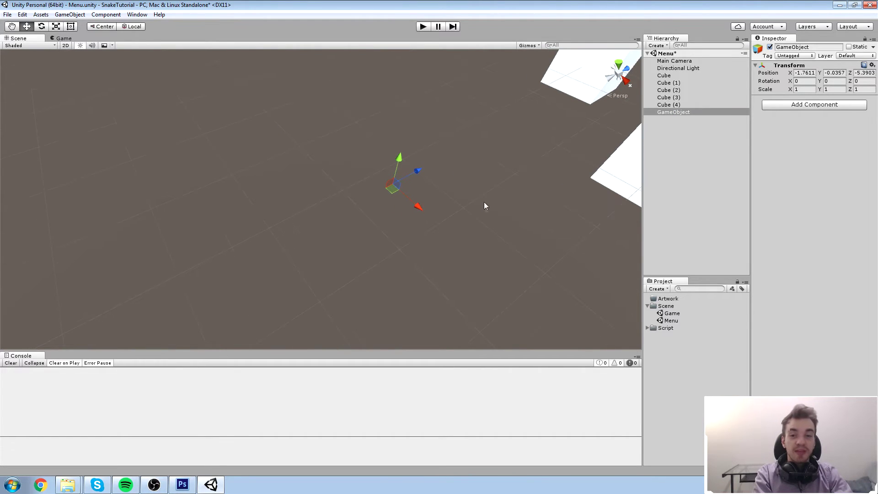
- Reselect the empty GameObject and move it to about X -2.5, Z -5.62 in the scene
click(468, 219)
drag(223, 59, 351, 98)
click(689, 111)
drag(390, 199, 347, 154)
- Create another empty GameObject and delete it
click(70, 14)
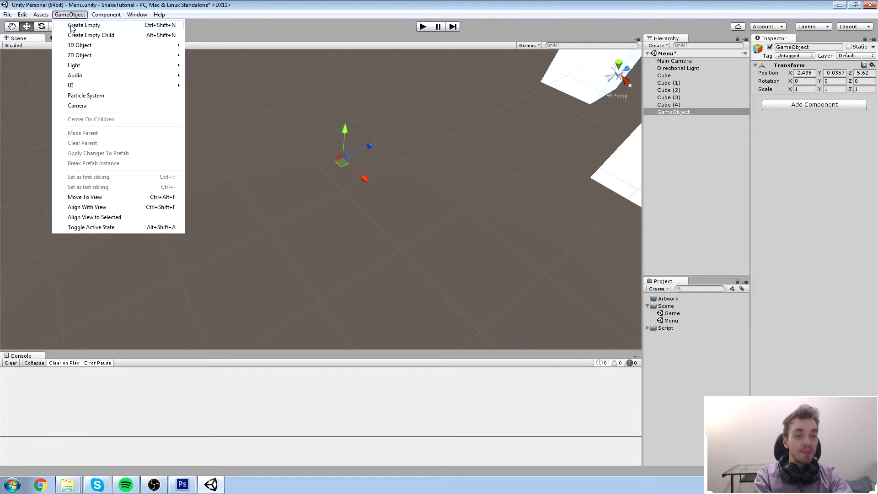
click(71, 26)
key(Delete)
- Set the remaining empty GameObject's position to 0, 0, 0 and frame it in the scene view
click(685, 112)
click(812, 74)
text(0)
key(Tab)
text(0)
key(Tab)
text(0f)
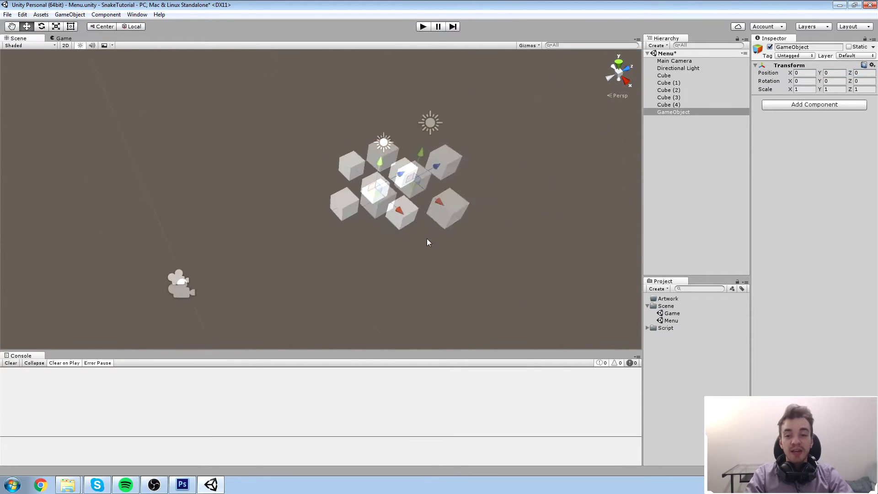
- Try rescaling the empty GameObject along X, reset that scale to 1, and move the object to about X 5.3, Y 6.7
drag(785, 93, 275, 254)
text(1)
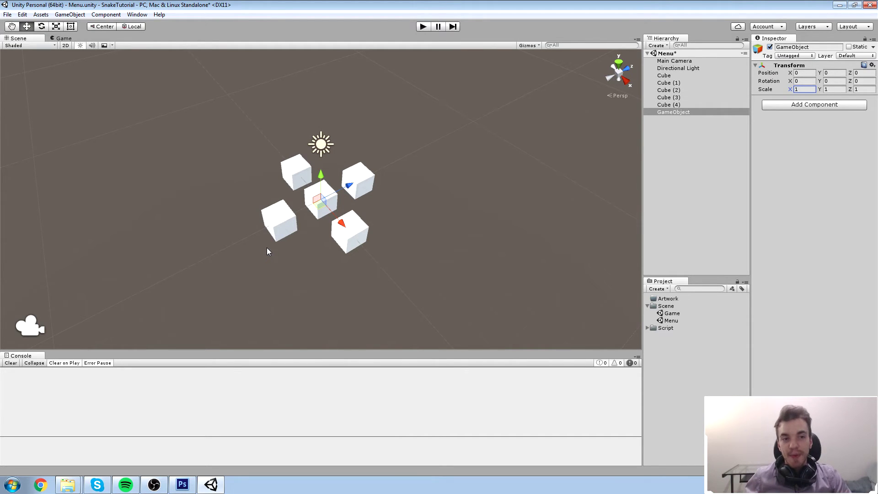
drag(322, 204, 504, 146)
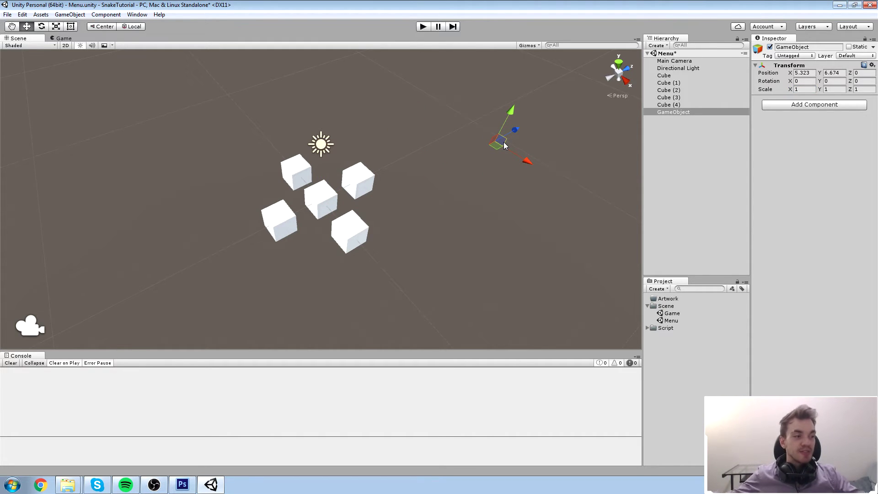
- Delete the empty GameObject and save the Menu scene
click(685, 114)
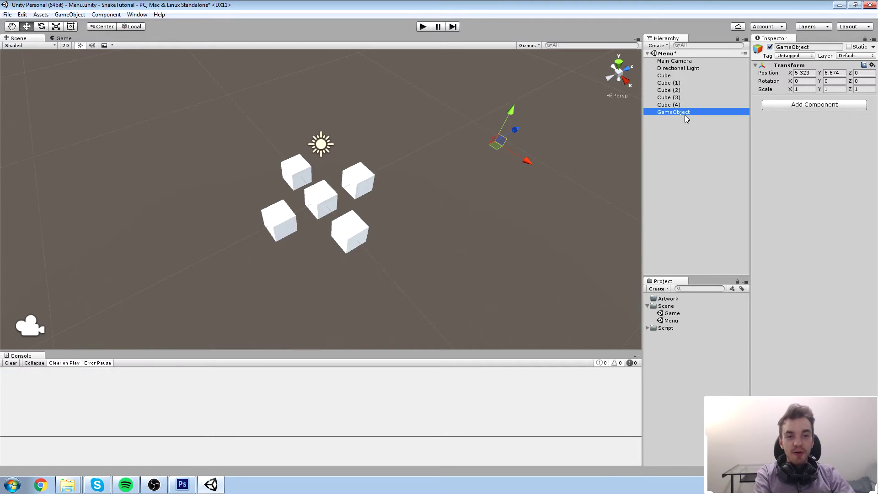
key(Delete)
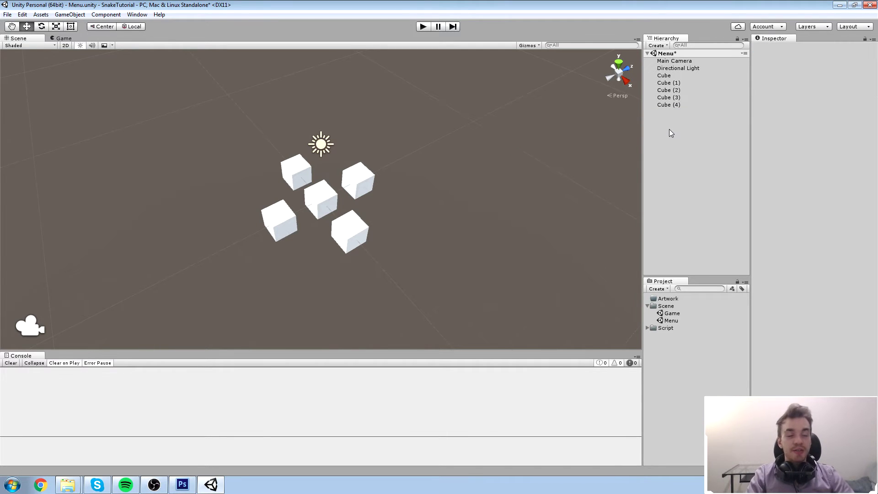
key(ctrl+s)
- Select the Directional Light in the scene view and collapse its Transform component
middle_drag(110, 221, 149, 228)
scroll(235, 222, down, 2)
middle_drag(234, 223, 319, 168)
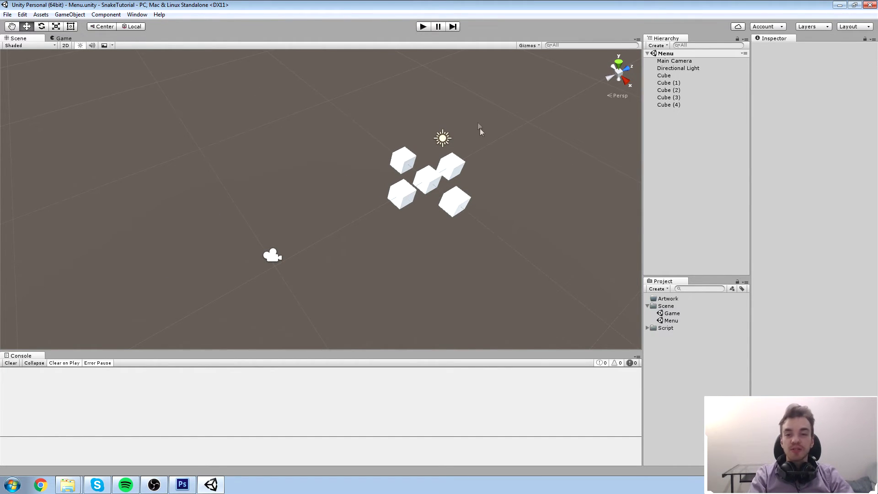
click(443, 140)
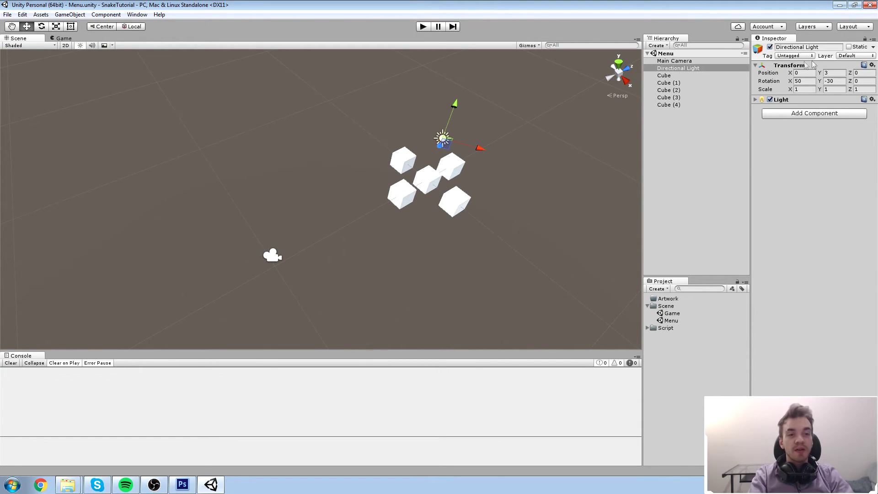
click(797, 67)
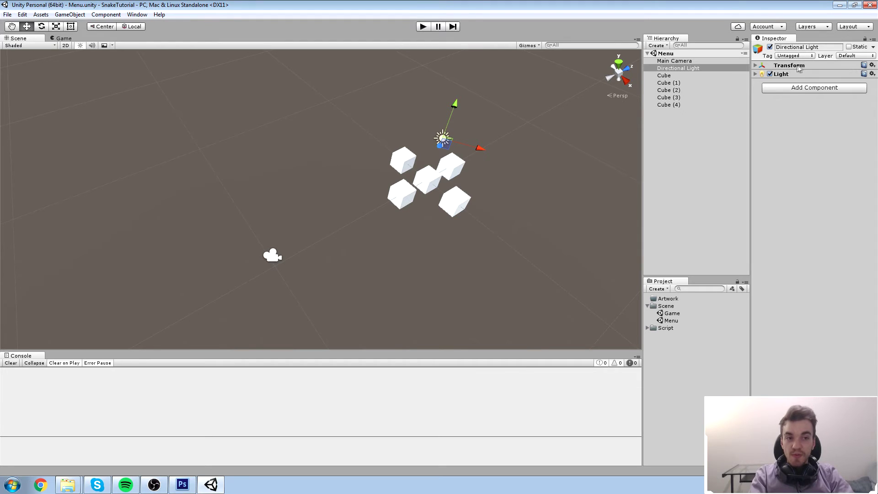
- Expand the Directional Light's Light component to examine its settings, and collapse it again
click(800, 74)
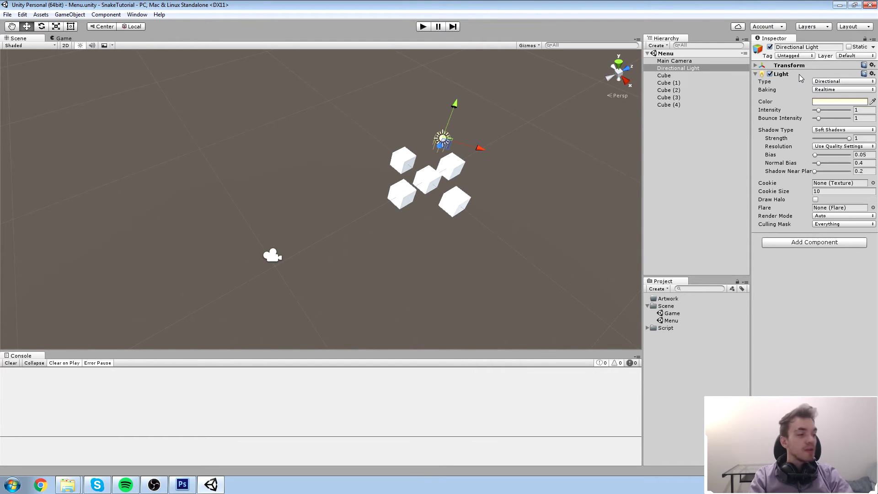
click(799, 74)
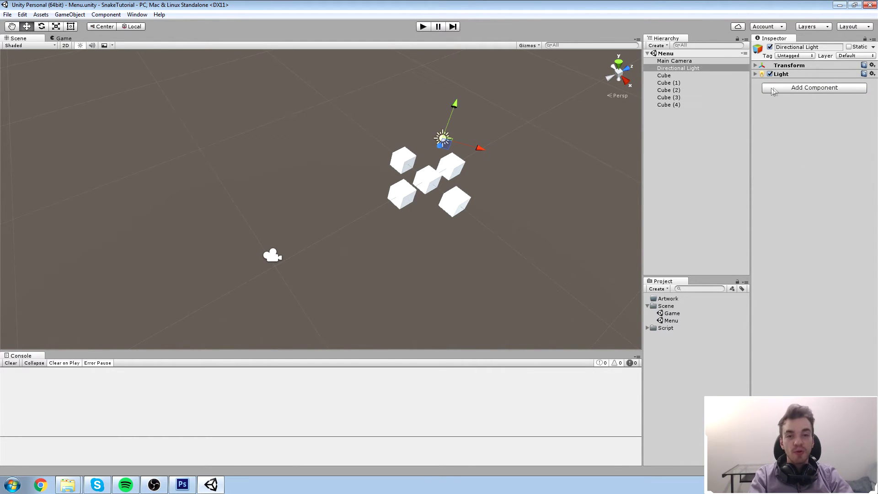
right_drag(516, 94, 582, 97)
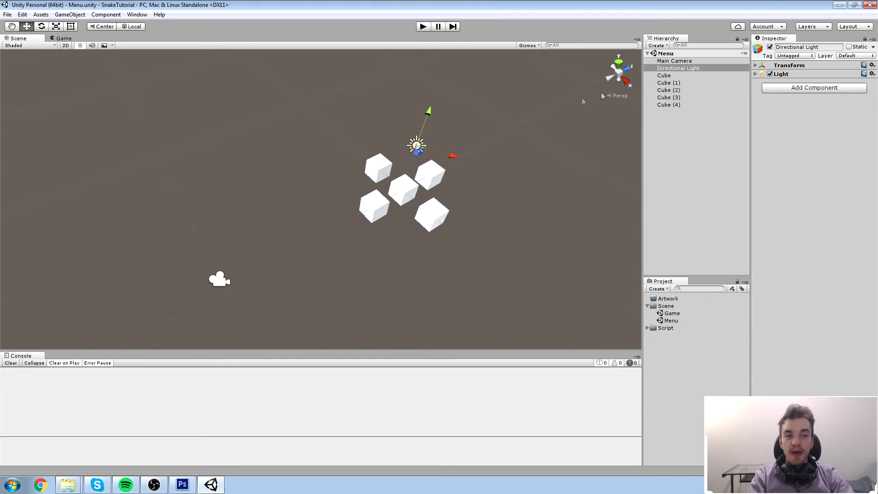
- Create an empty GameObject in the Menu scene and set its position to 0, 0, 0
click(70, 14)
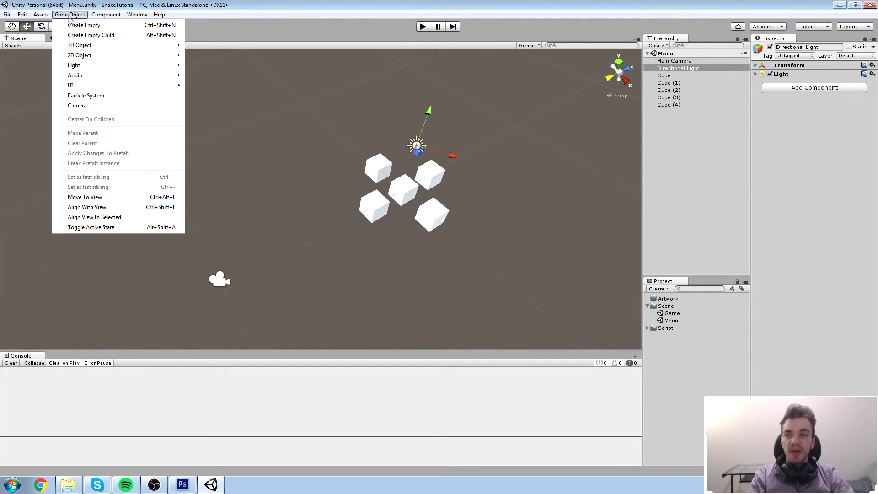
click(94, 25)
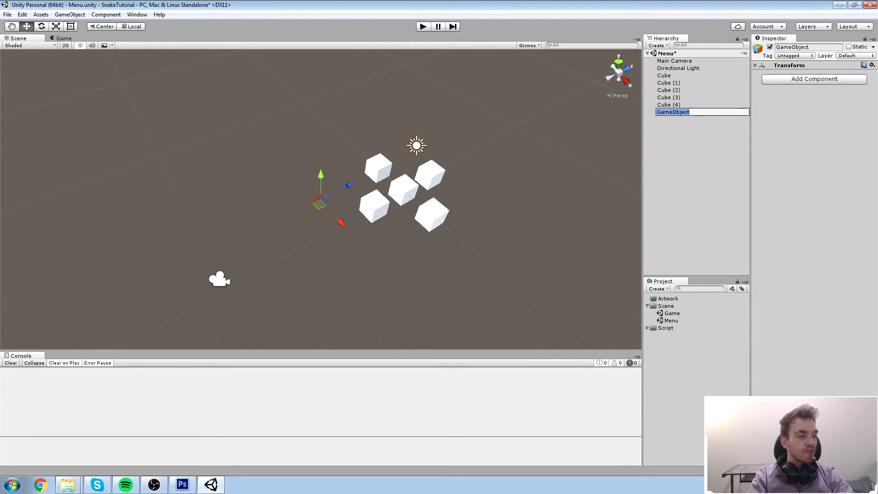
click(794, 66)
click(796, 73)
text(0)
key(Tab)
text(0)
key(Tab)
text(0)
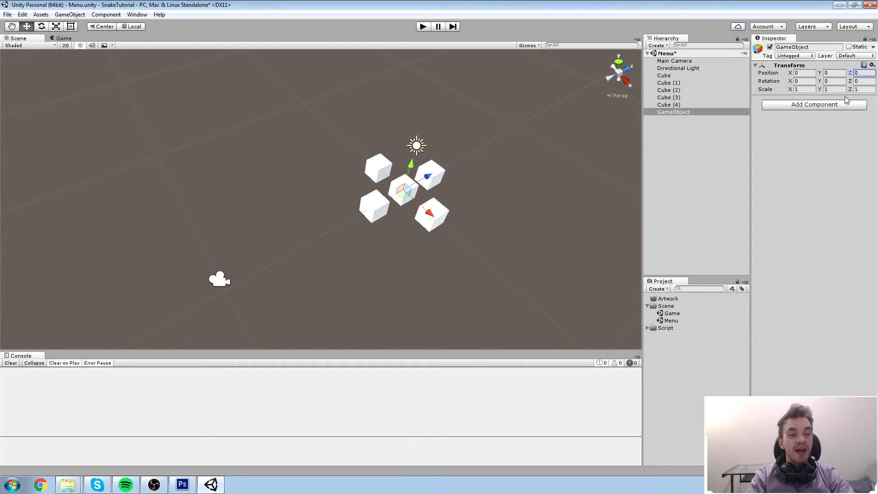
- Add a Light component from the Rendering category to the new GameObject and move the object to about X 1.11, Z 6
click(835, 106)
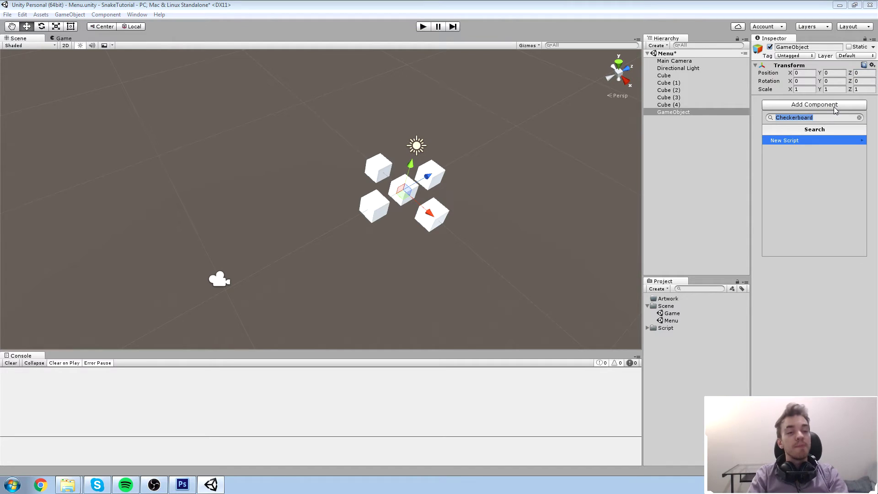
key(BackSpace)
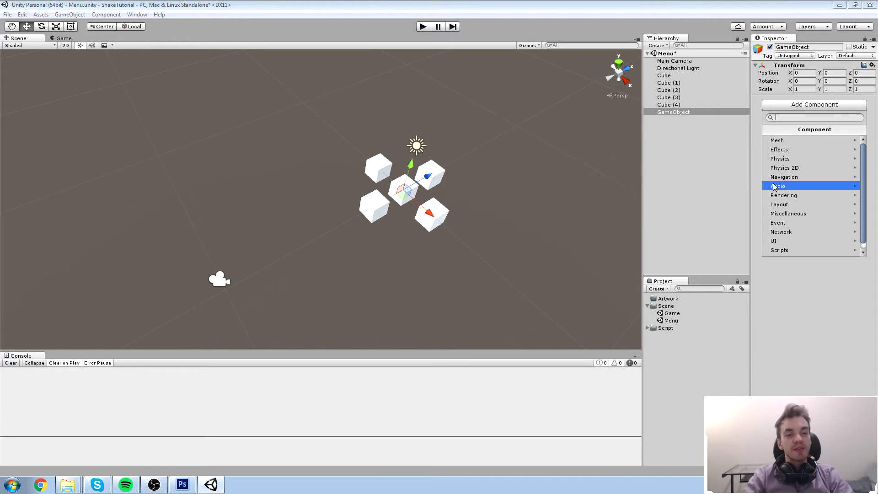
scroll(797, 219, down, 1)
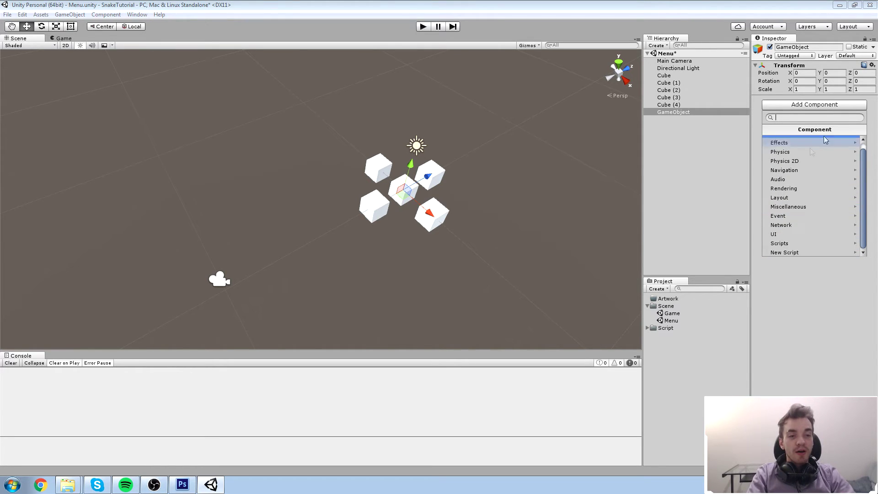
click(800, 188)
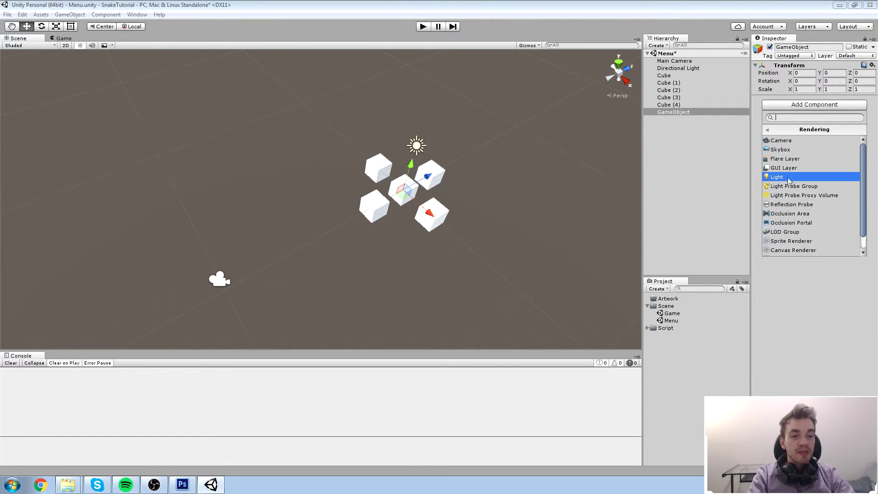
click(789, 178)
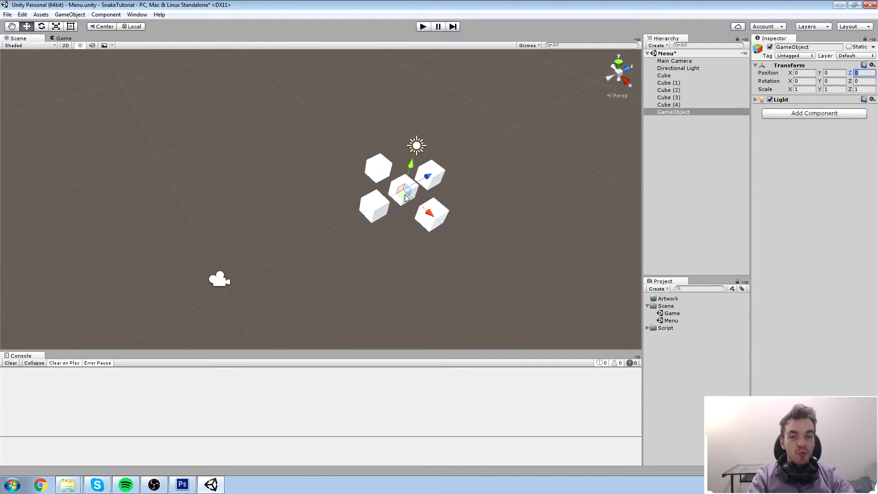
drag(405, 197, 494, 158)
scroll(496, 199, up, 2)
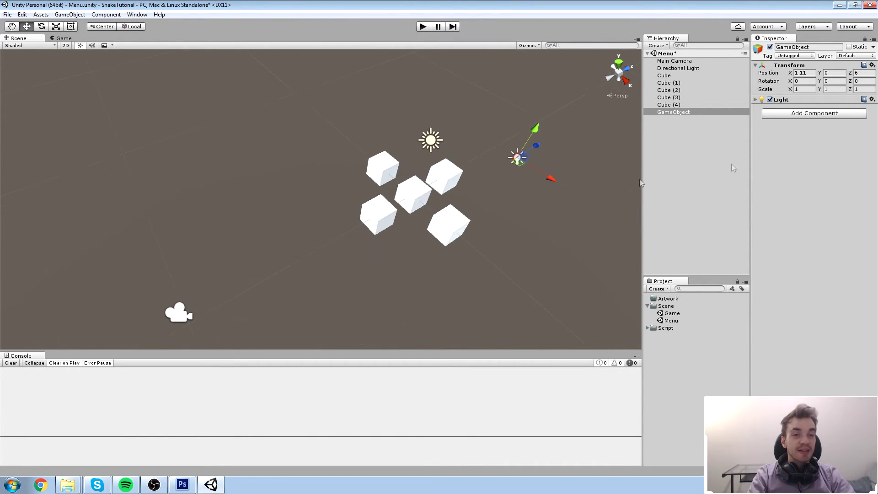
- Check the Directional Light's Light component and set the new GameObject's light type to Directional
click(695, 68)
click(699, 112)
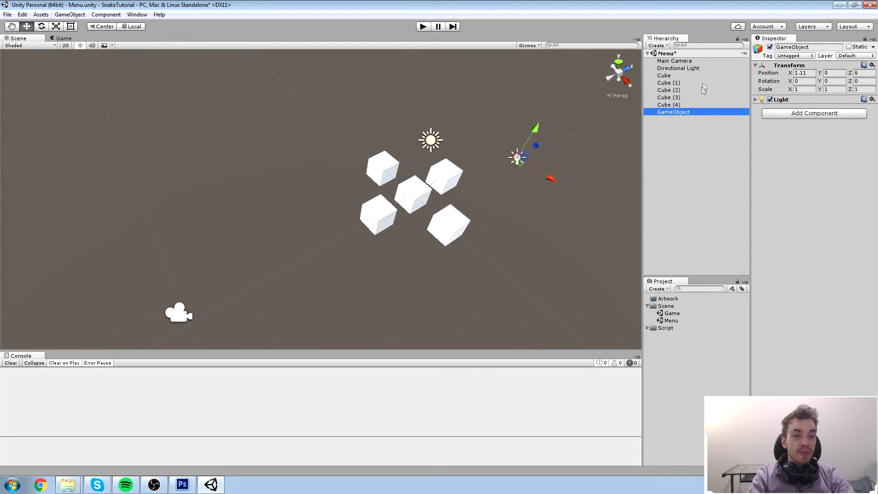
click(701, 69)
click(802, 100)
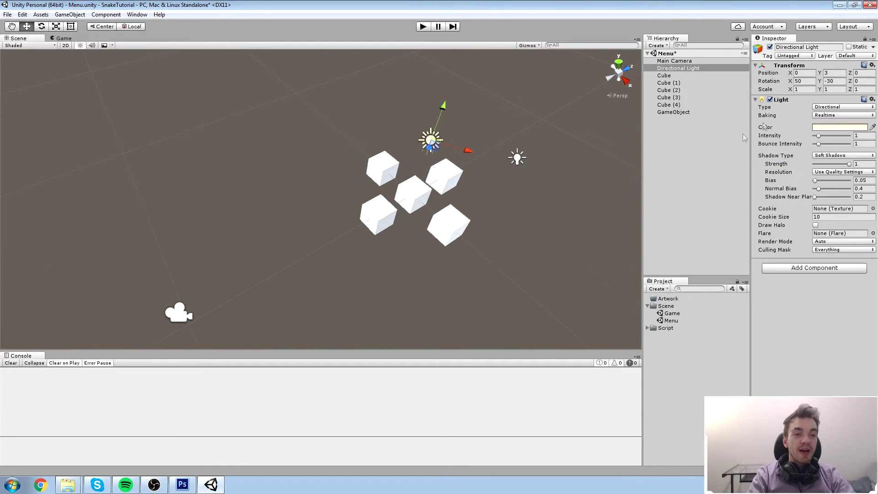
click(693, 112)
click(823, 106)
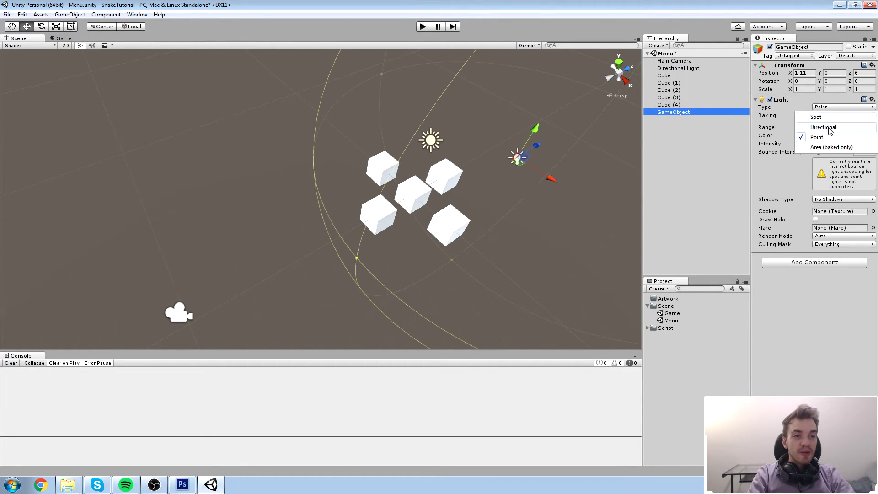
click(823, 127)
- Compare the Transform and Light settings of the Directional Light with those of the new GameObject
click(685, 70)
click(681, 114)
click(694, 69)
click(685, 112)
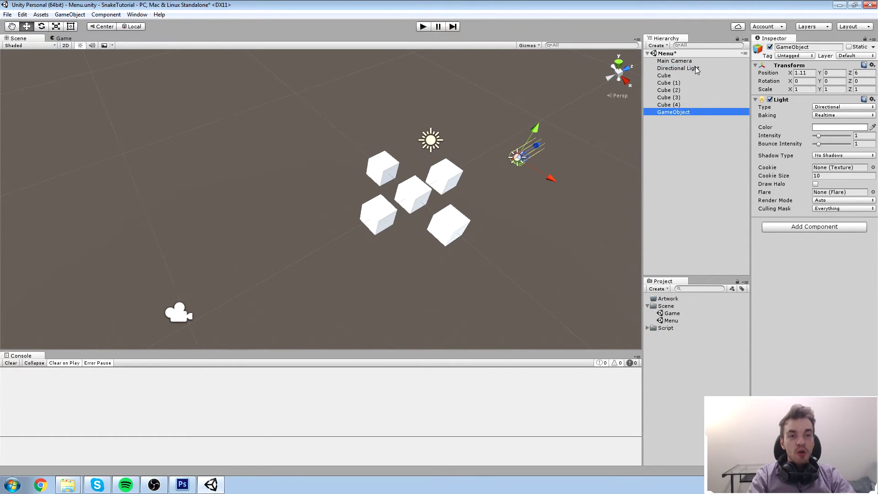
click(696, 68)
click(687, 121)
click(691, 61)
click(692, 69)
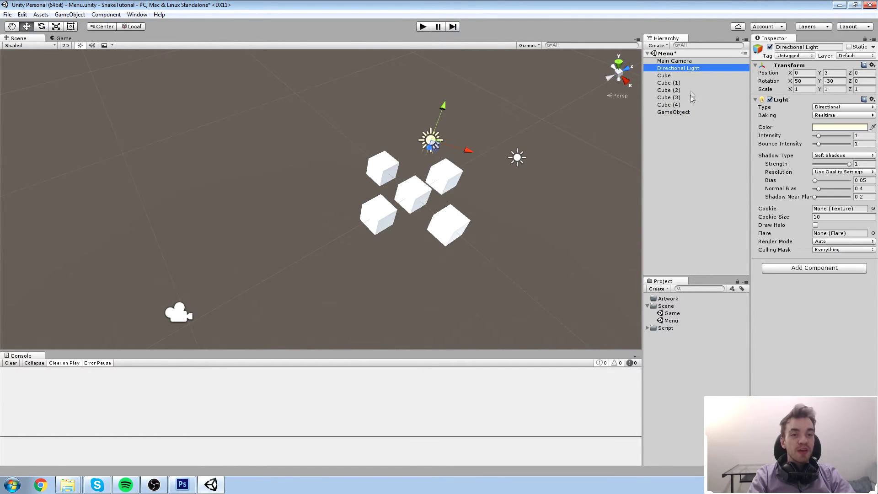
click(690, 113)
click(699, 69)
click(688, 112)
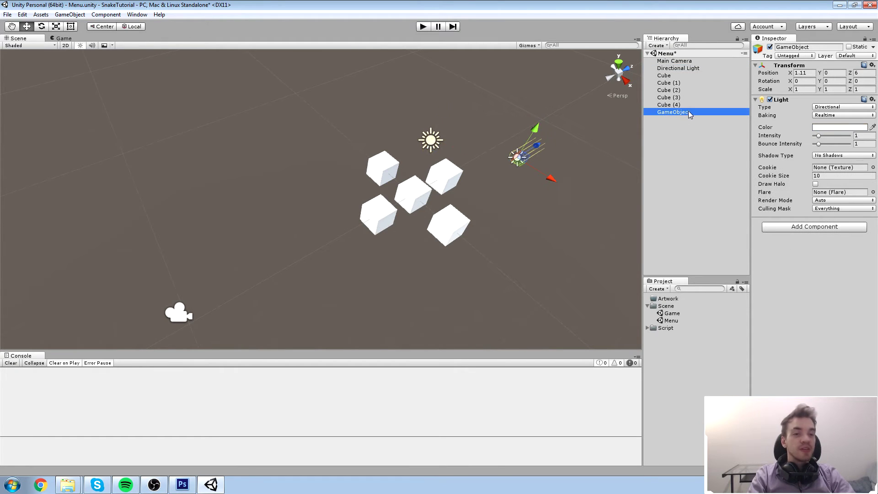
scroll(567, 183, up, 3)
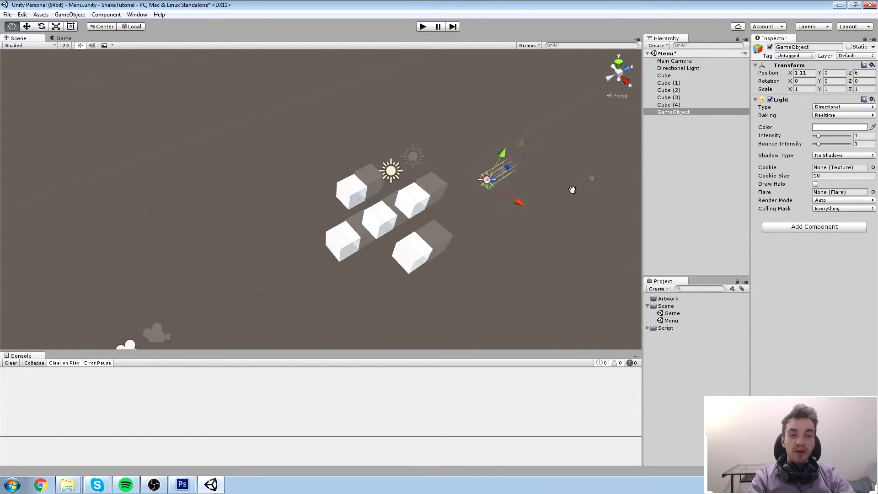
click(686, 68)
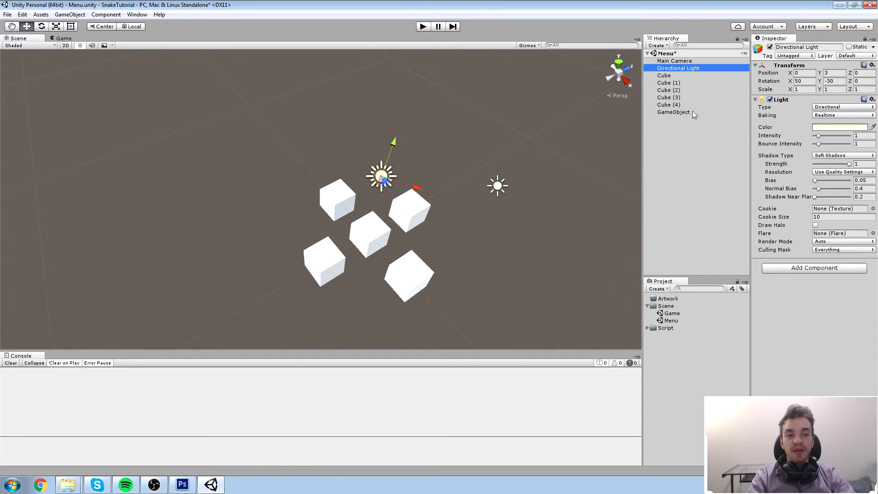
click(692, 112)
click(687, 68)
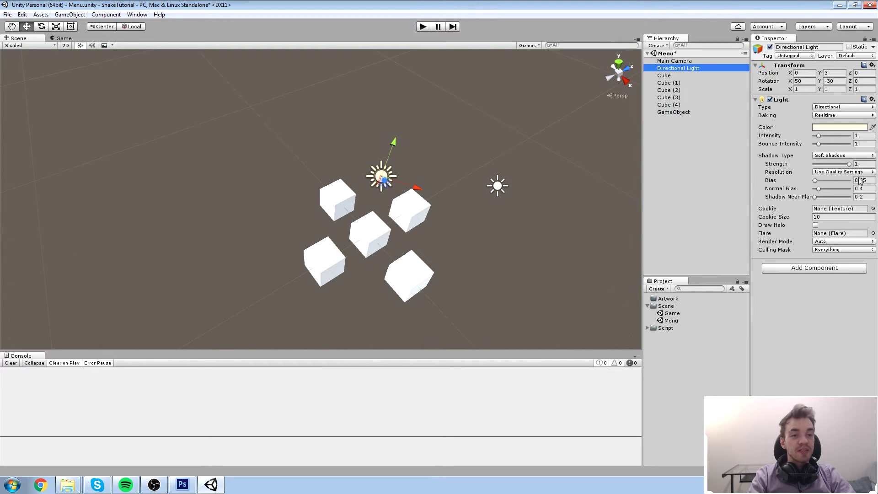
- Reorder the GameObject so it sits directly below the Directional Light in the hierarchy
click(691, 114)
drag(690, 114, 690, 72)
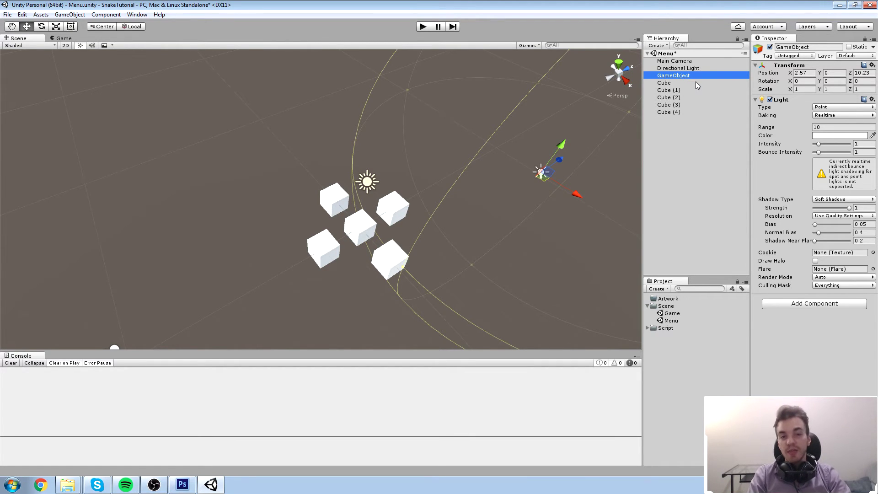
- Delete the GameObject carrying the extra light and save the Menu scene
key(Delete)
key(ctrl+s)
middle_drag(468, 201, 442, 188)
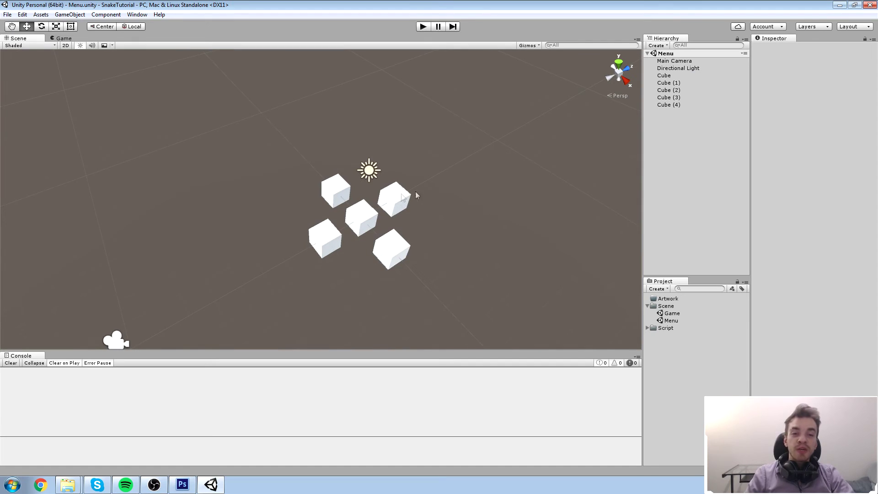
- Select Cube (3) and remove its Mesh Filter and Mesh Renderer components
click(392, 205)
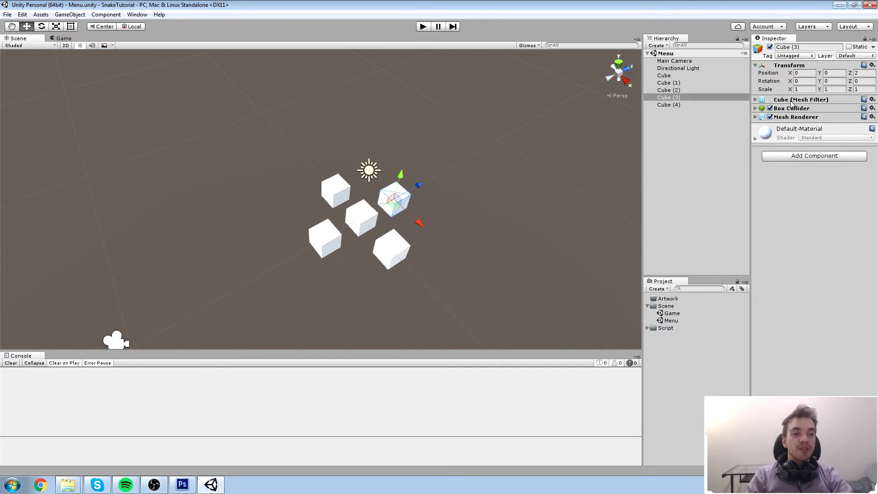
scroll(449, 192, up, 2)
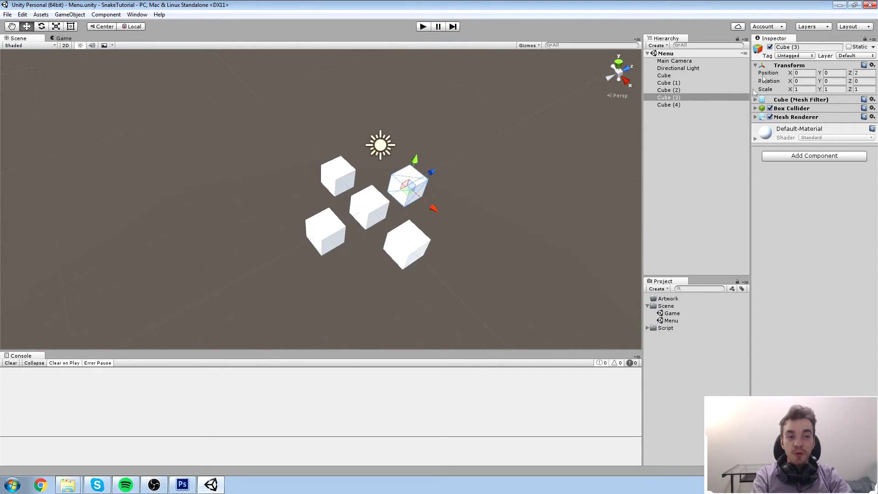
right_click(819, 101)
click(805, 119)
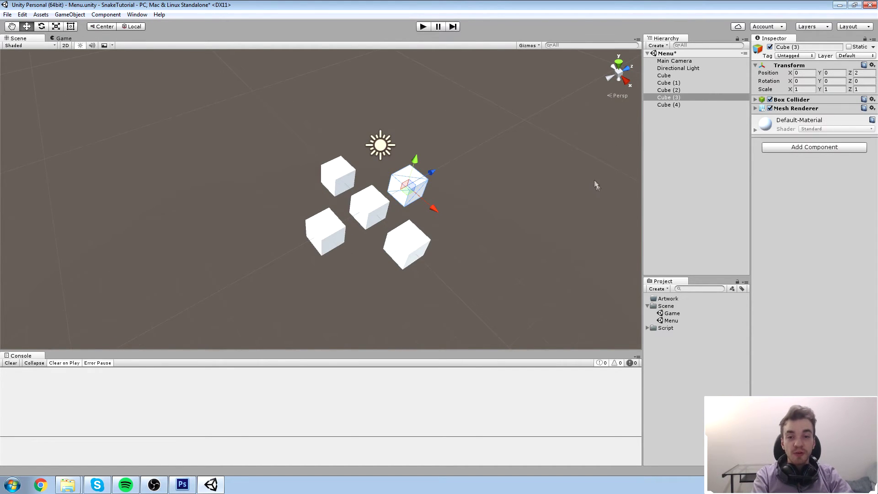
right_click(806, 110)
click(800, 129)
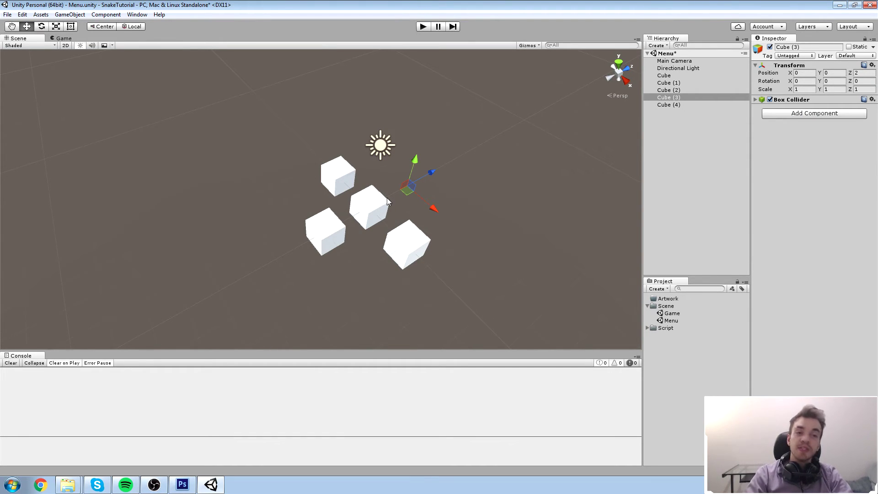
- Expand Cube (3)'s Box Collider to examine its outline in the scene, and remove that component
click(817, 100)
scroll(490, 152, up, 5)
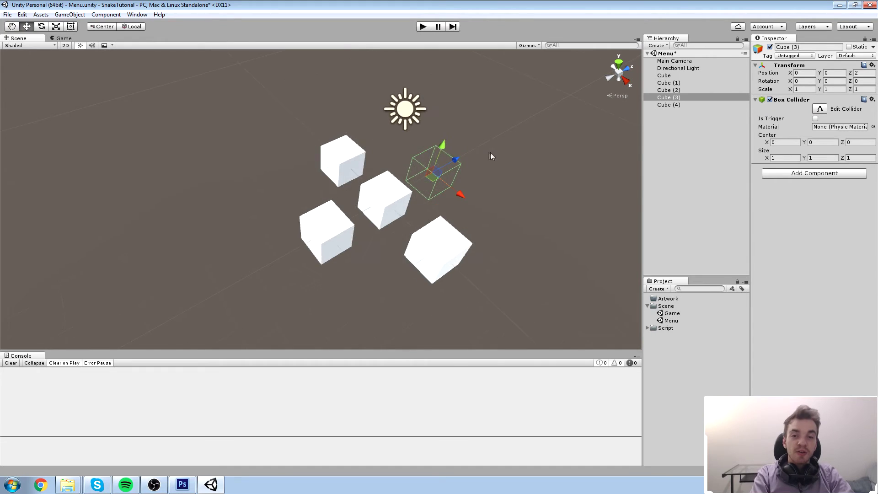
scroll(448, 164, up, 2)
right_click(799, 100)
click(804, 118)
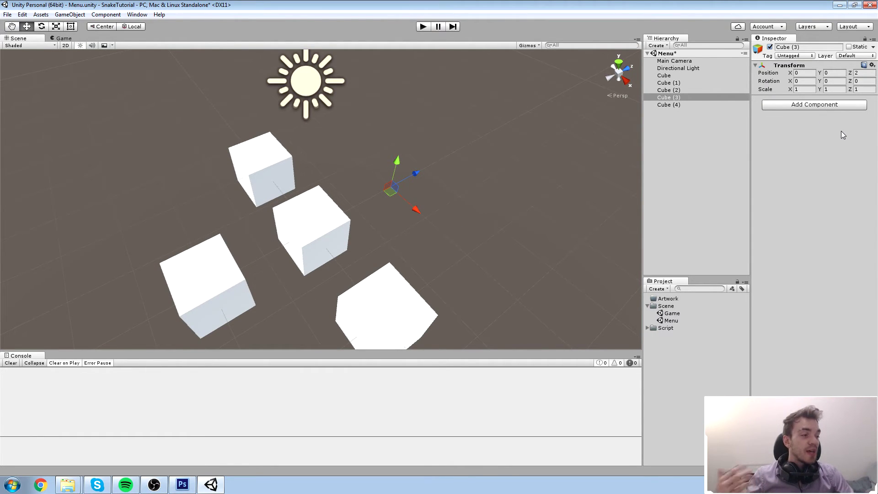
- Delete Cube (3), Cube (4), Cube (1) and Cube (2) so only the original Cube remains in the scene
click(676, 95)
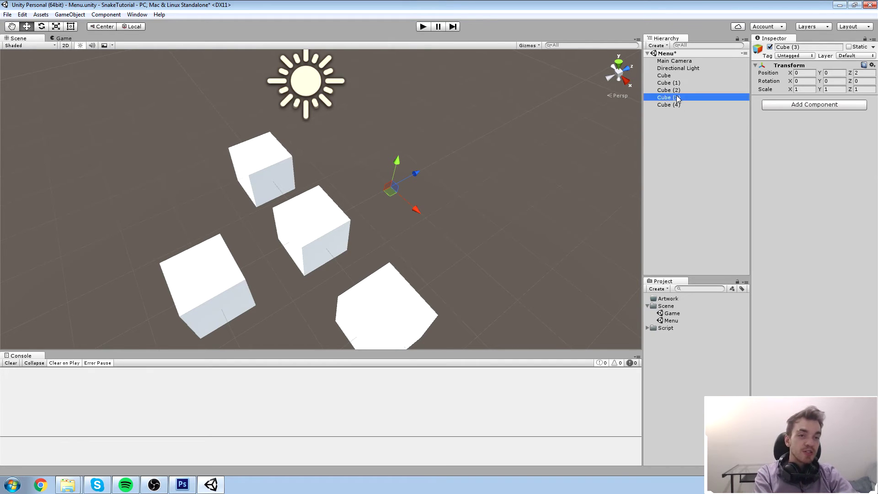
key(Delete)
click(681, 97)
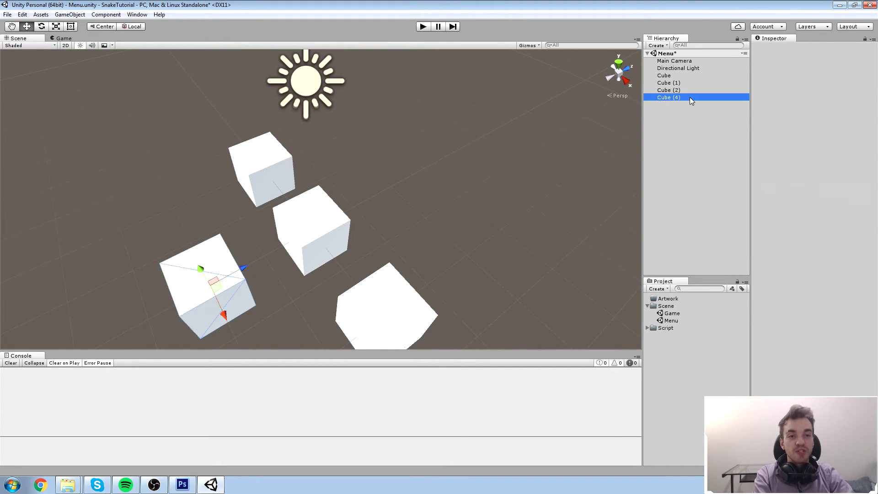
key(Delete)
click(677, 83)
key(Delete)
click(676, 83)
key(Delete)
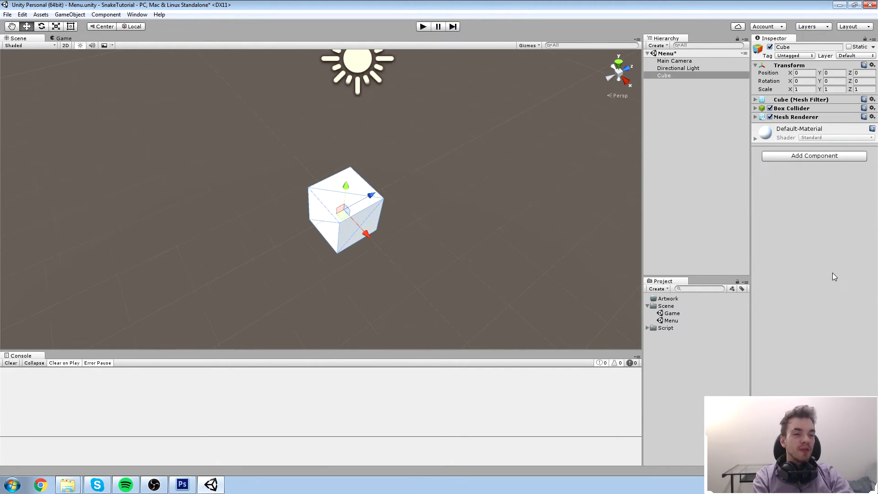
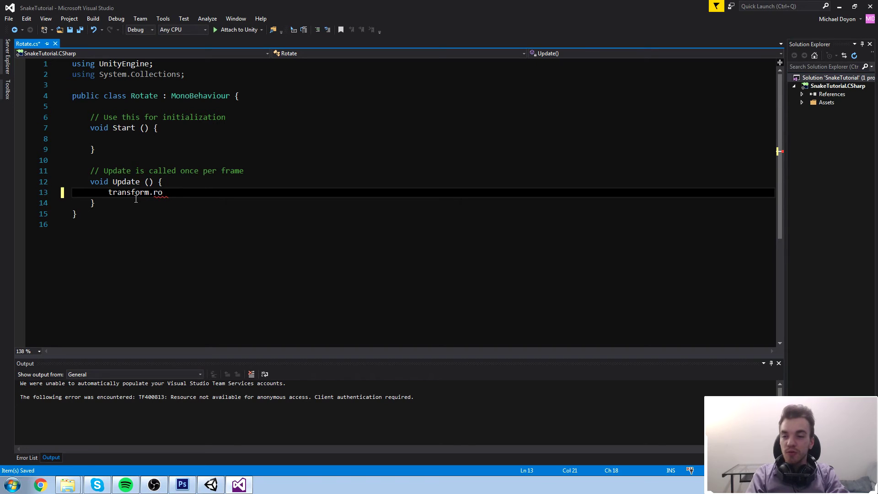
- Complete the Update line as transform.Rotate(Vector3.up * 90 * Time.deltaTime);, save Rotate.cs and switch back to Unity
text(tate(Vec)
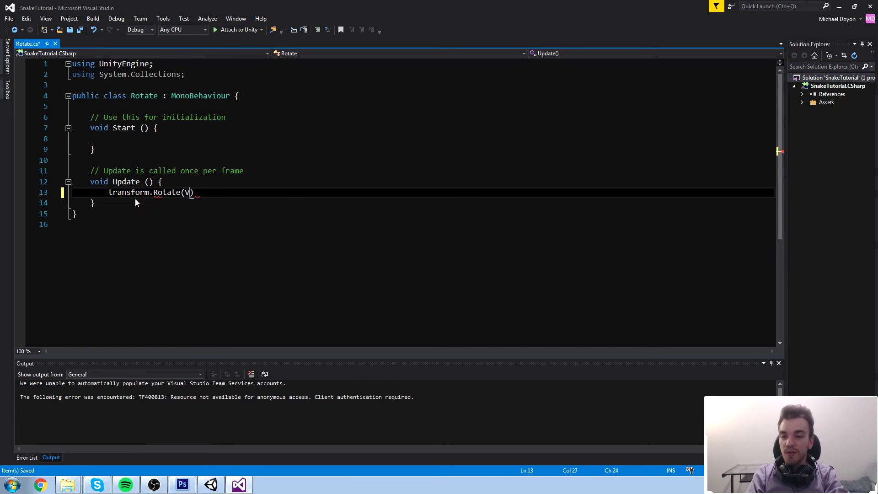
text(tor3.Angle)
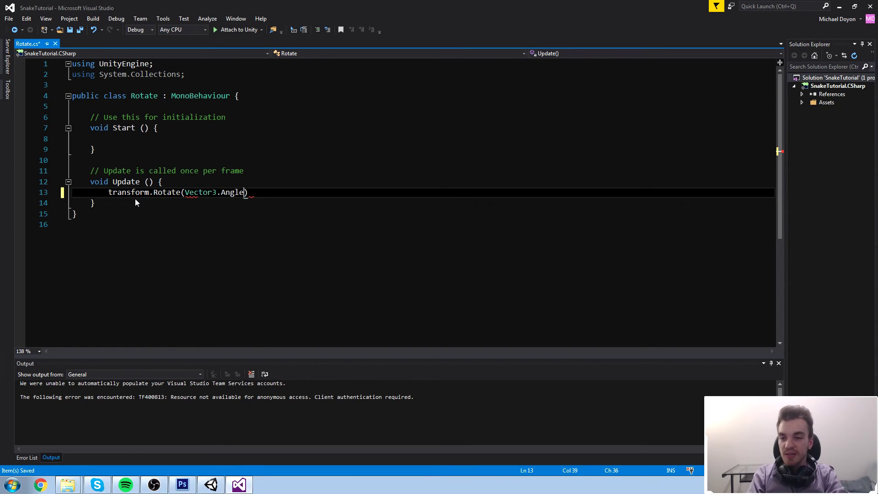
key(BackSpace)
key(BackSpace)
key(BackSpace)
key(BackSpace)
key(BackSpace)
text(up * 90 * )
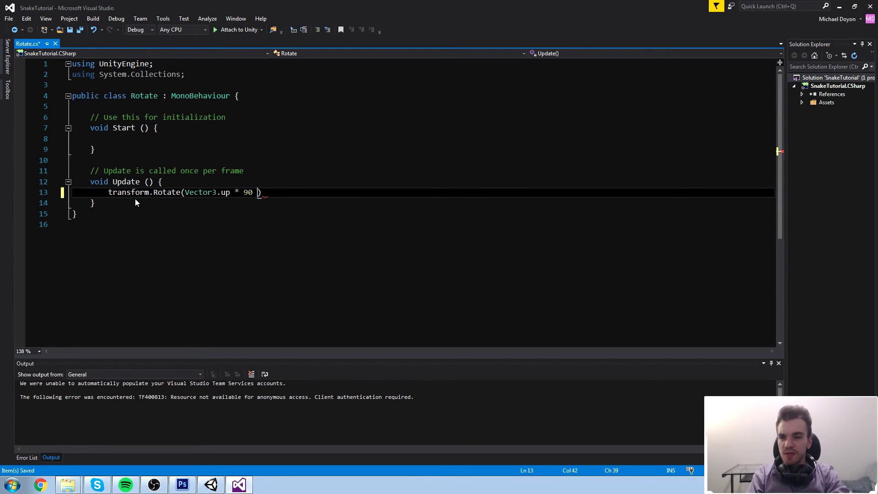
text(Time.teltaTime);)
key(ctrl+s)
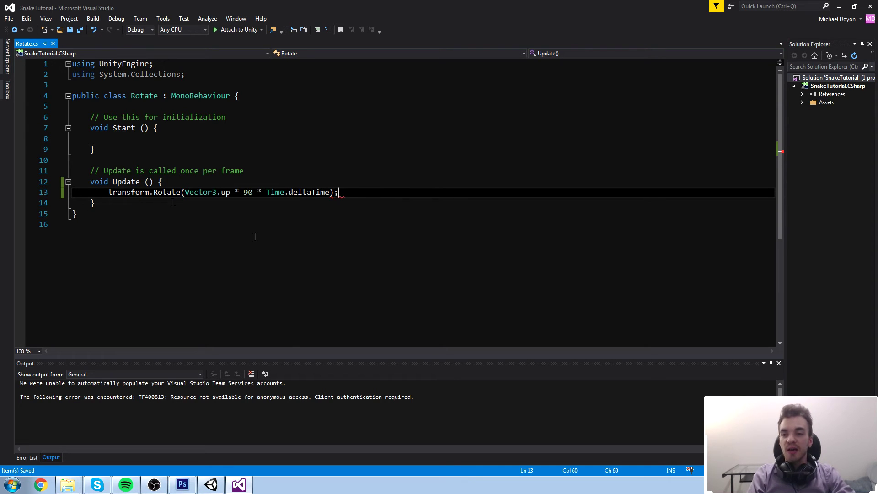
click(839, 6)
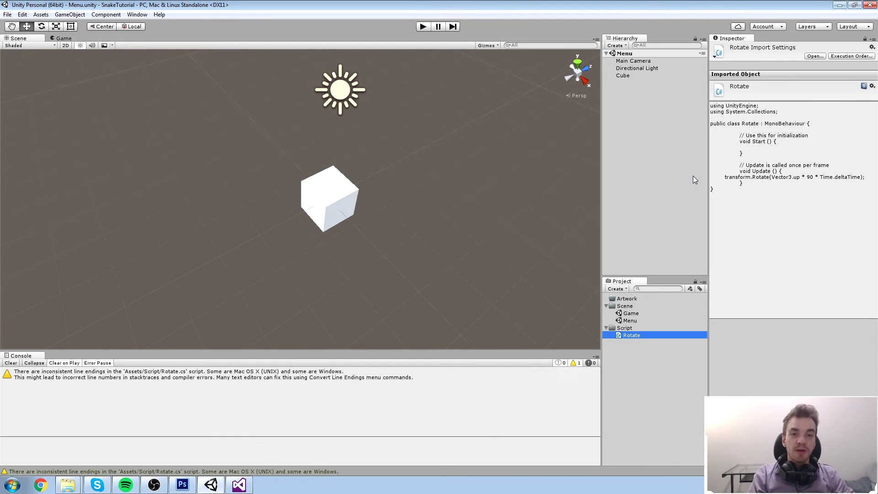
- Select Cube, frame it in the scene, and remove its Rotate script component
double_click(625, 75)
click(525, 189)
click(634, 76)
right_click(753, 126)
click(768, 143)
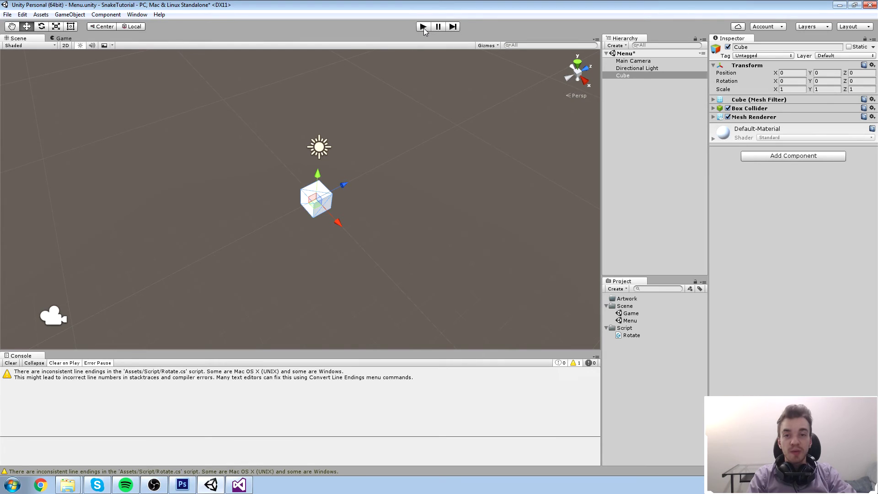
- Run the game to check in the Scene view how Cube behaves without the Rotate script, and stop it
key(ctrl+p)
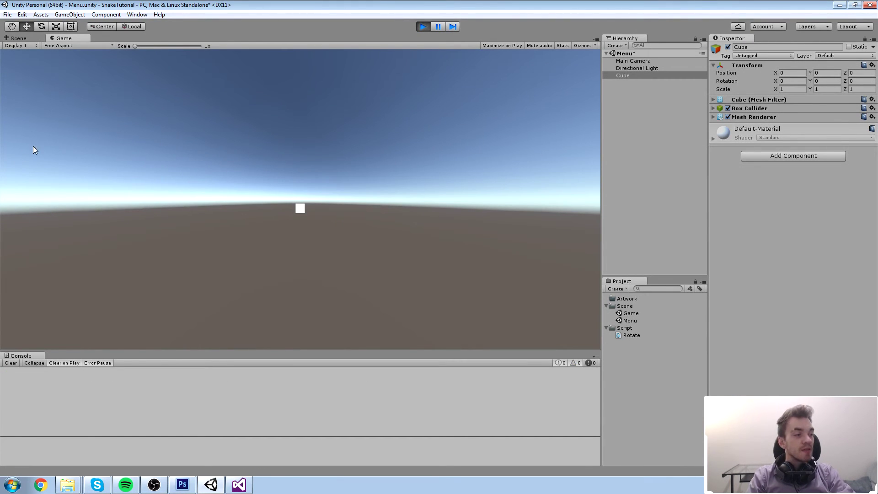
click(18, 38)
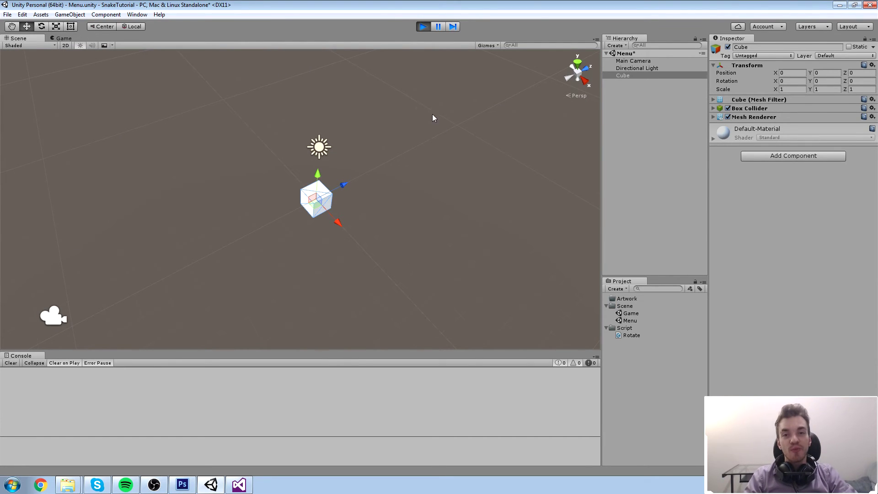
click(424, 26)
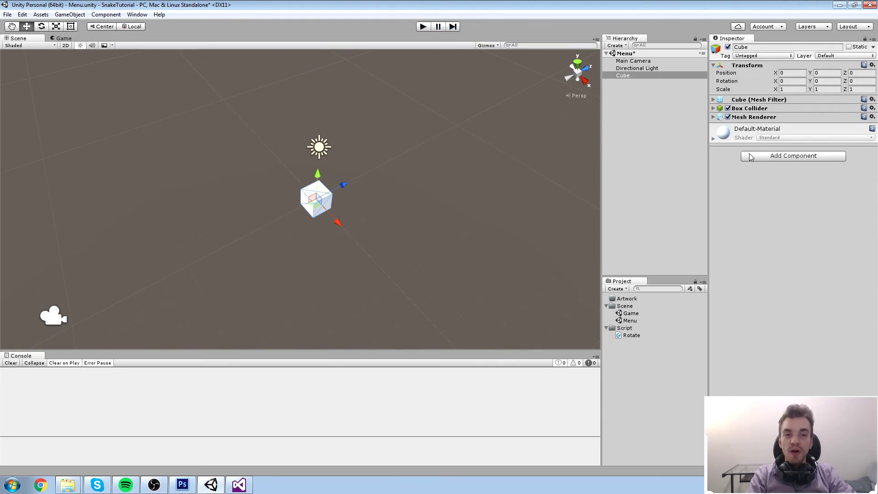
- Duplicate Cube twice and place one copy on each side of it along the X axis, with Cube (2) at X -2
click(672, 116)
click(636, 76)
key(ctrl+d)
ctrl+drag(343, 229, 307, 196)
key(ctrl+d)
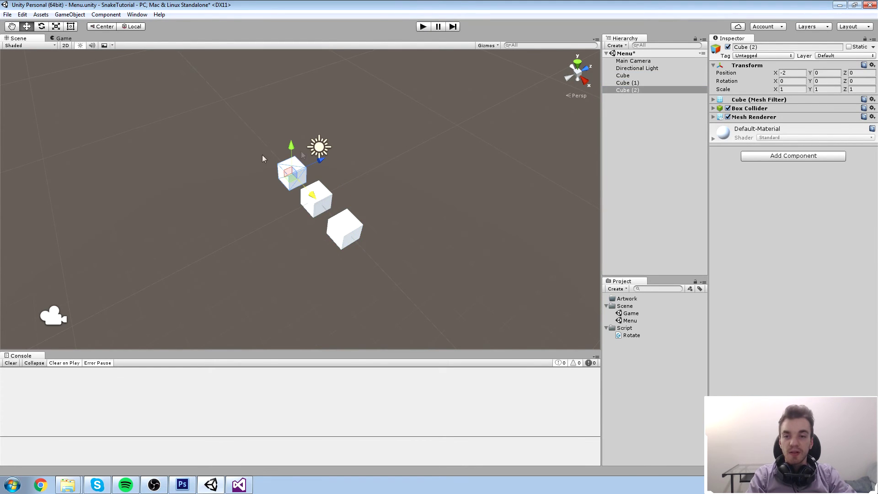
- Select the middle Cube and attach the Rotate script to it as a component
click(622, 76)
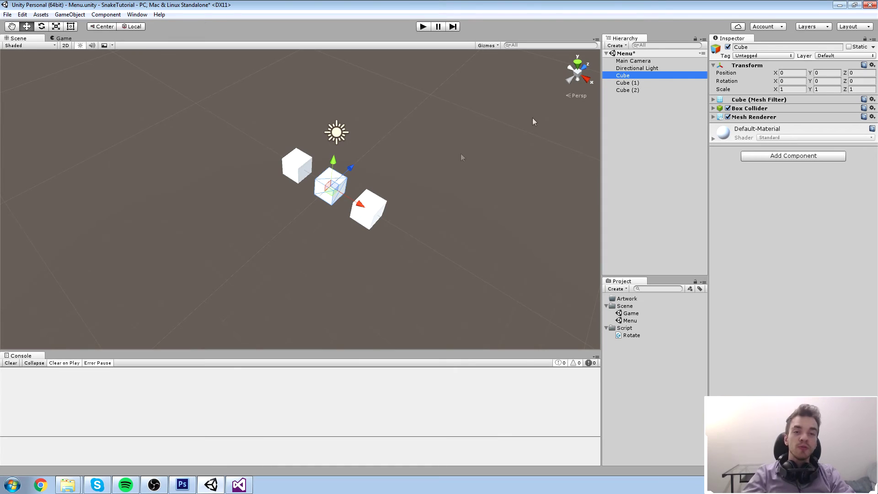
click(379, 236)
click(331, 185)
drag(632, 336, 800, 236)
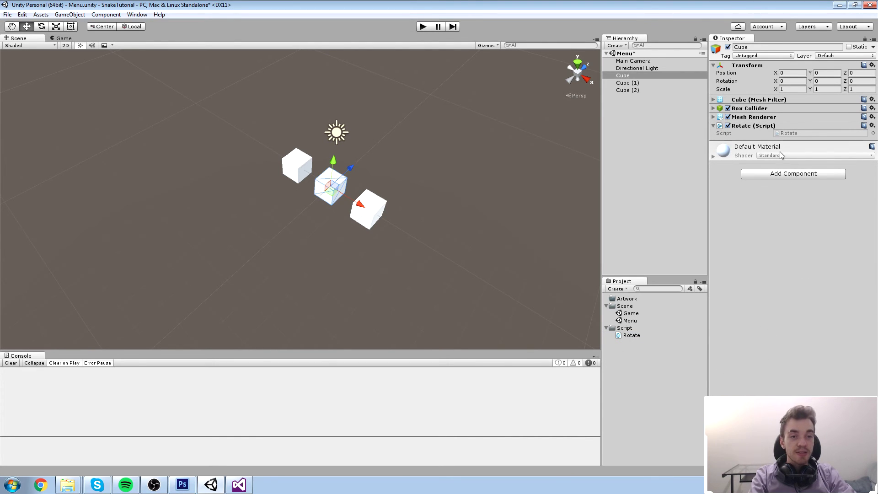
- Remove the Rotate component from Cube and reattach the script by dropping it directly on the cube in the scene
right_click(760, 130)
click(782, 145)
drag(626, 337, 340, 189)
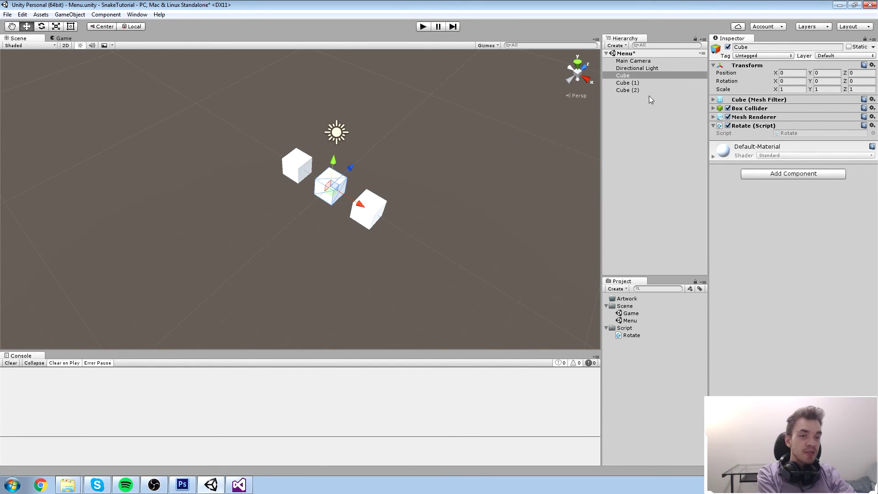
- Collapse Cube's Transform and Rotate components and compare the component lists of Cube, Cube (1) and Cube (2)
click(632, 75)
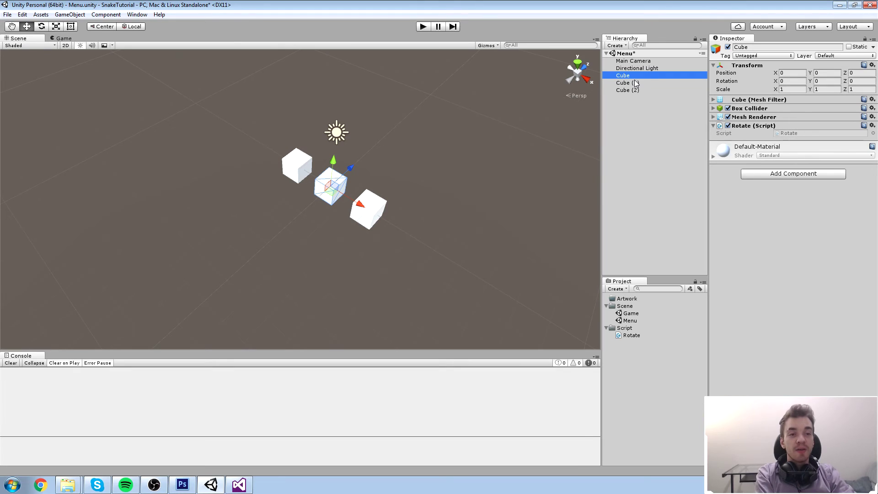
click(742, 66)
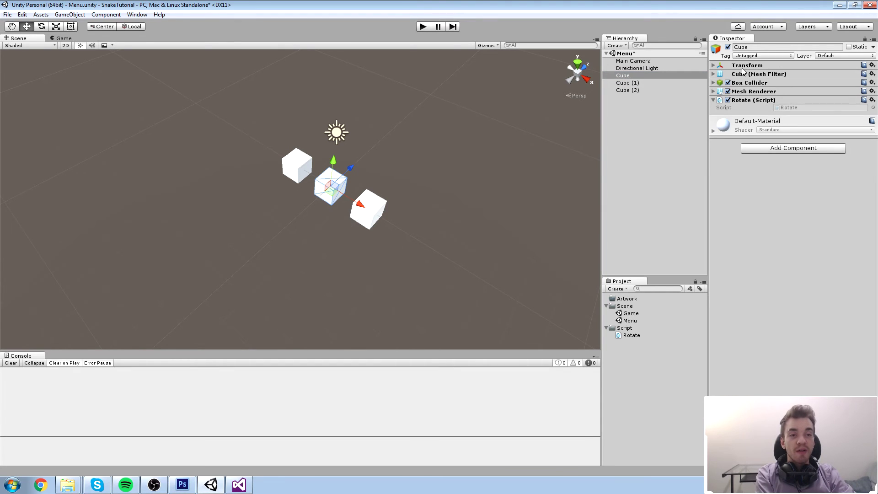
click(739, 102)
click(629, 85)
key(Down)
key(Up)
key(Down)
key(Up)
key(Up)
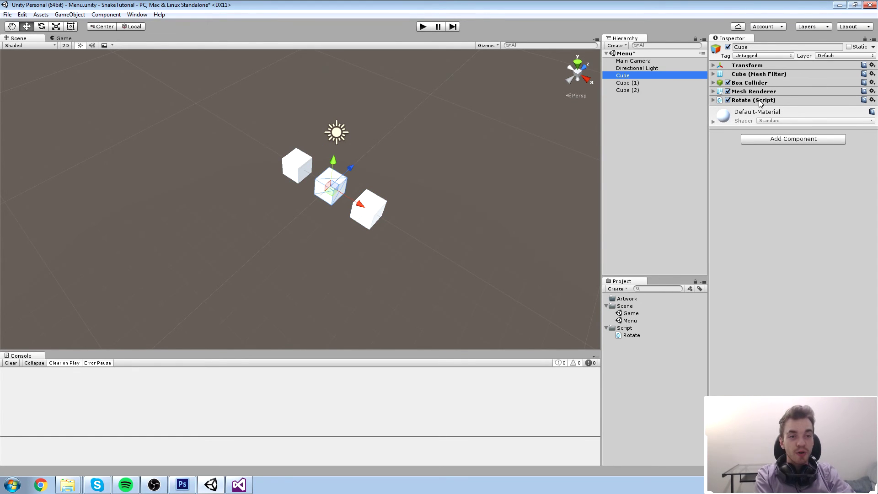
- Run the game and examine the three cubes' motion in the Scene view with Cube selected
click(424, 27)
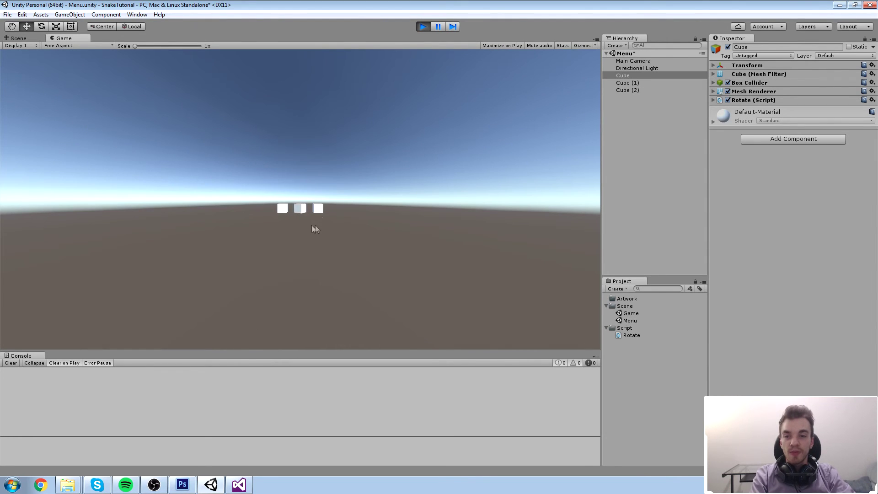
click(18, 38)
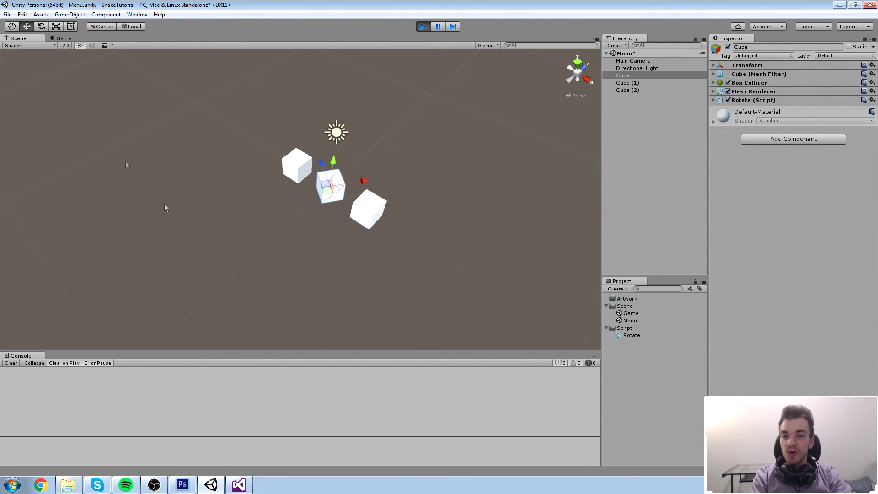
click(393, 98)
click(350, 174)
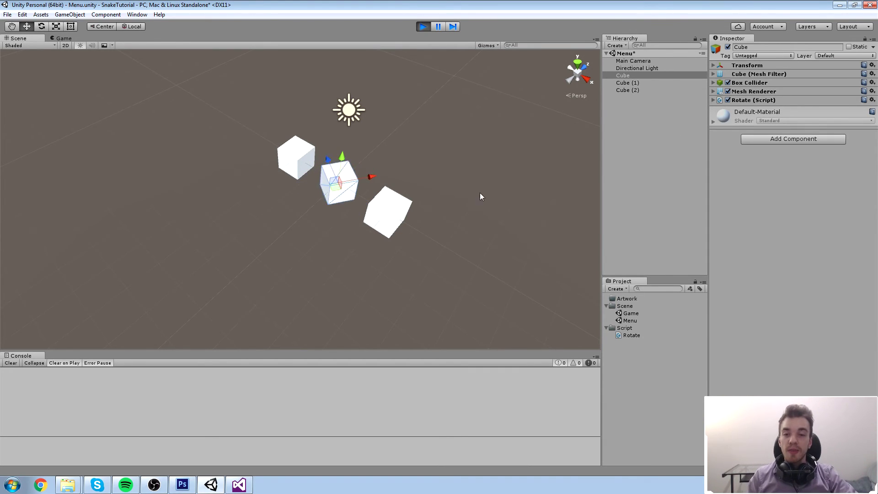
- Attach the Rotate script to Cube (1) while the game runs, and compare its Rotate component with Cube's
click(386, 209)
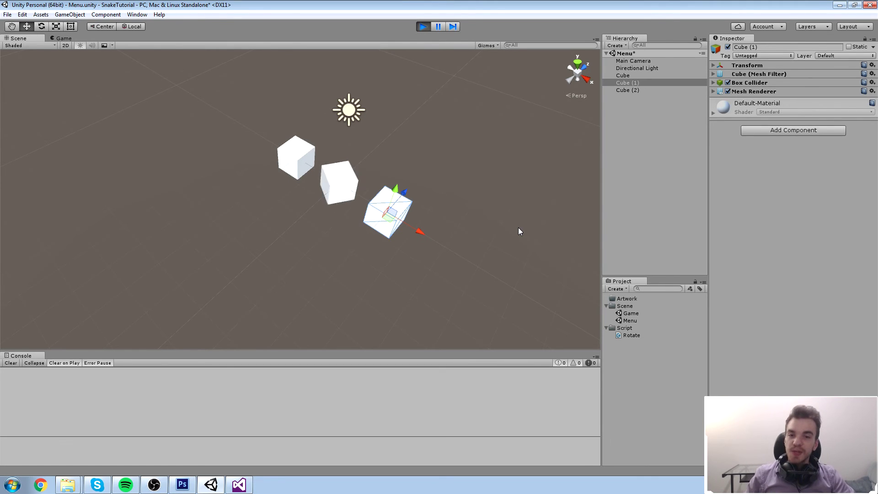
drag(633, 337, 387, 215)
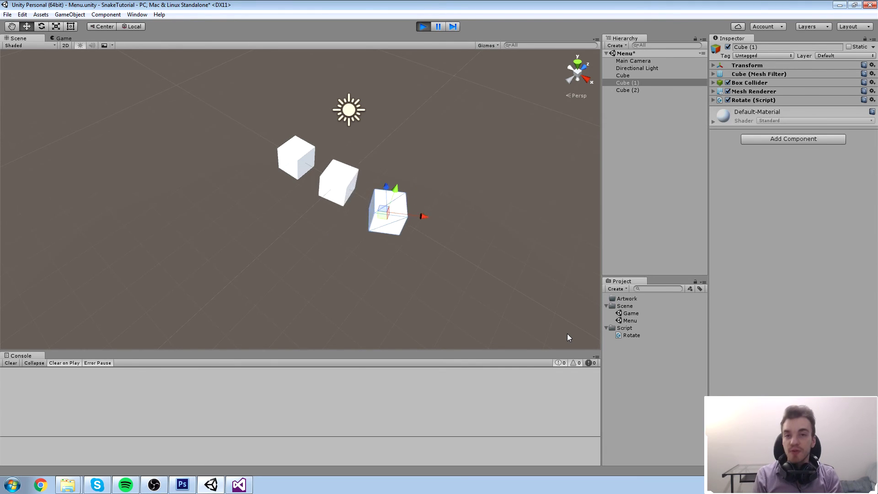
click(763, 100)
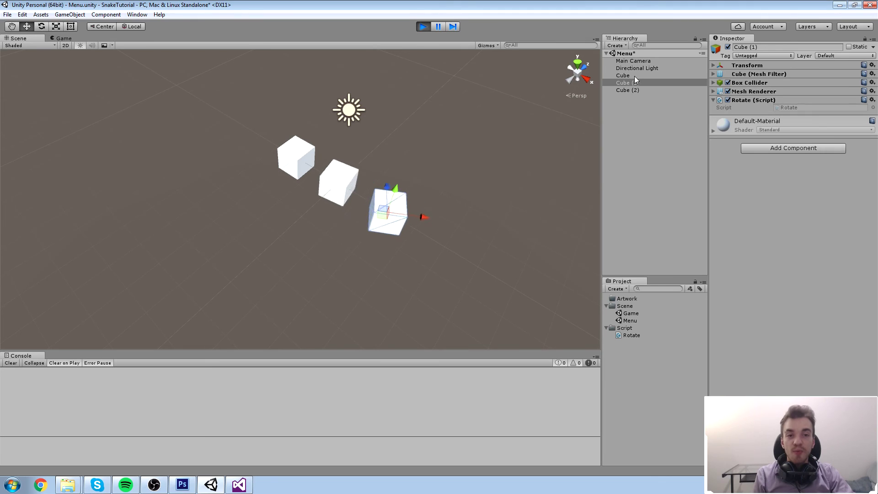
click(634, 76)
click(762, 100)
click(629, 83)
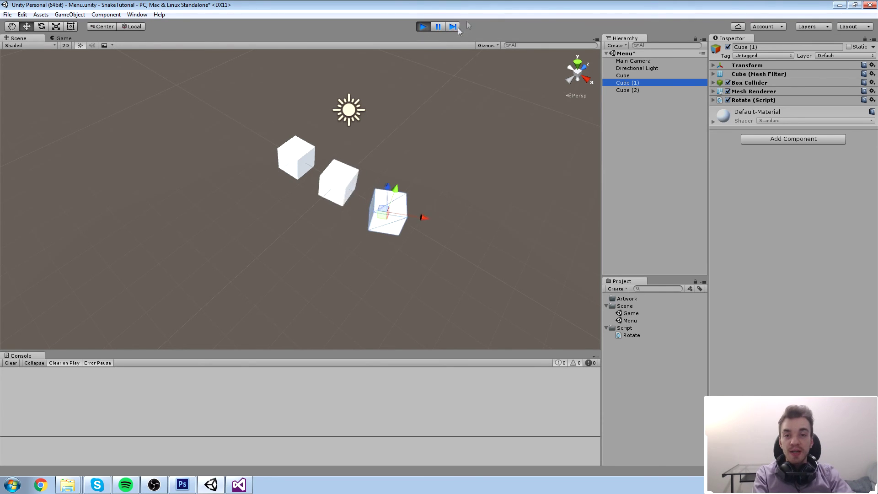
- Restart the game, duplicate Cube (1) three times around the scene during play mode, and stop the game
click(423, 27)
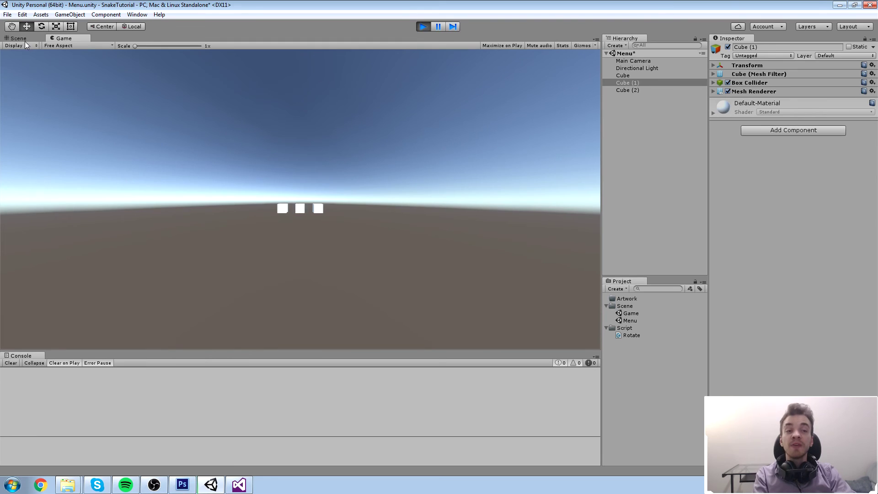
click(25, 40)
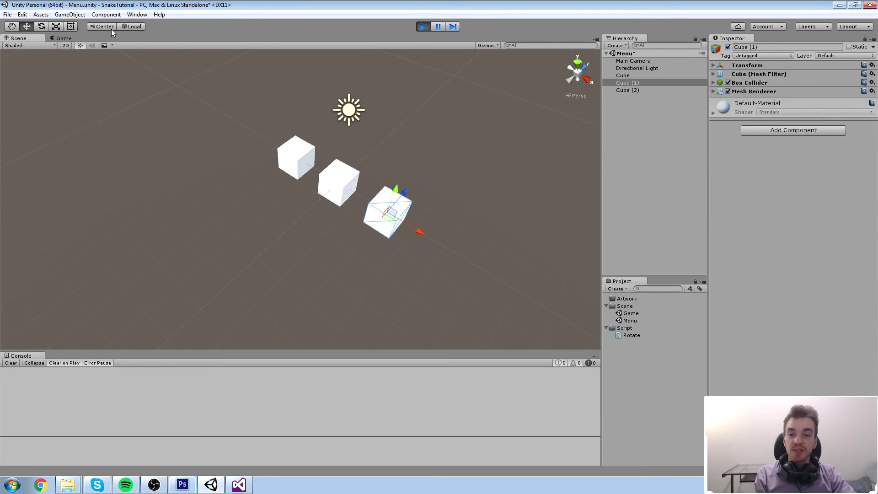
key(ctrl+d)
drag(396, 216, 194, 121)
key(ctrl+d)
key(ctrl+d)
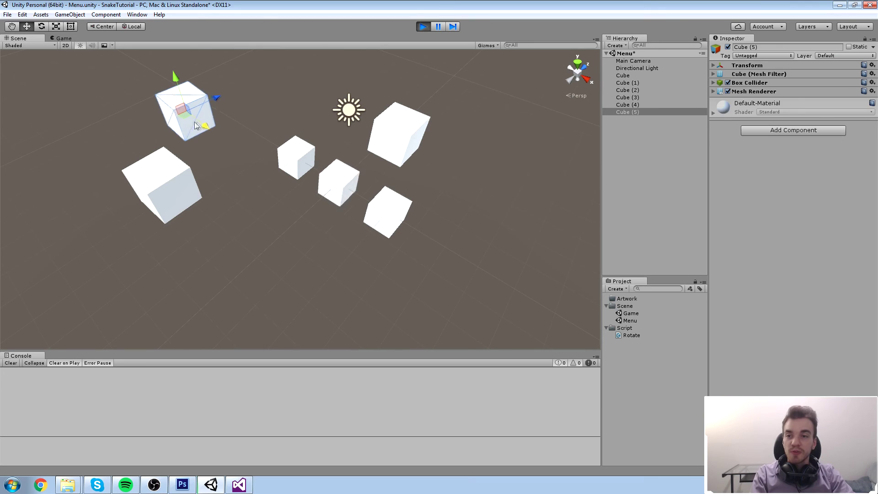
click(267, 95)
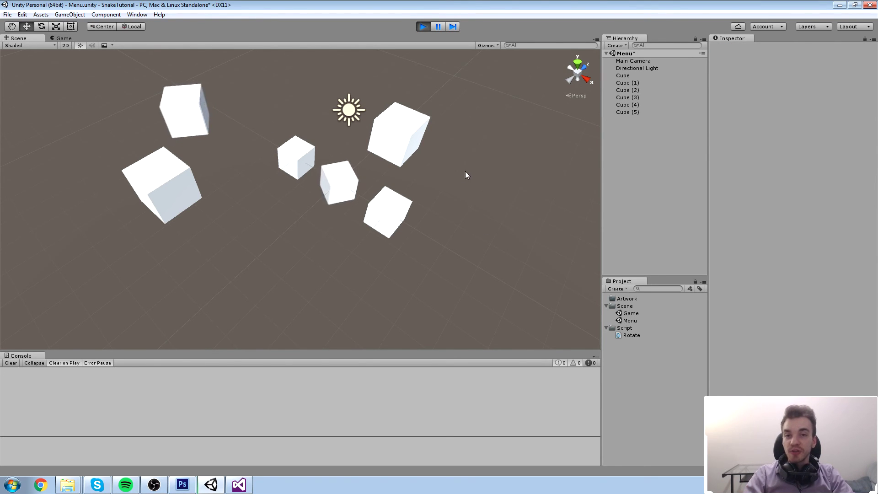
click(423, 27)
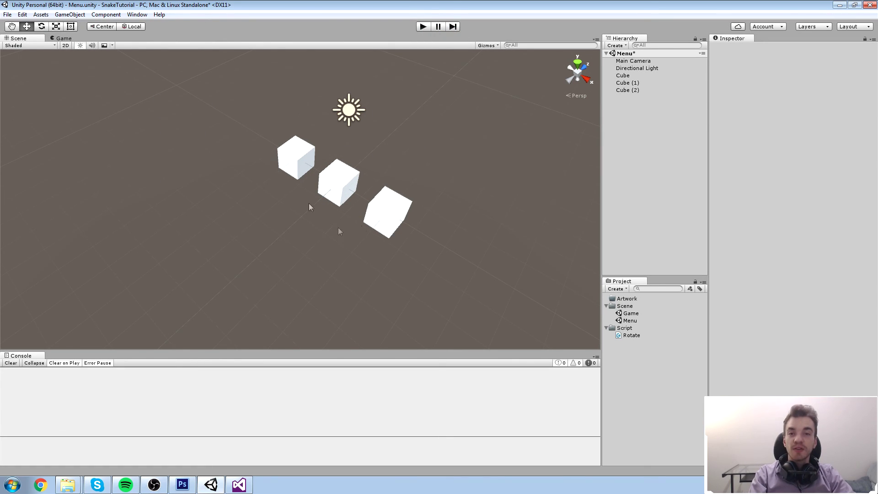
- Run the game again, move the middle Cube out of line during play mode, and stop the game
click(423, 27)
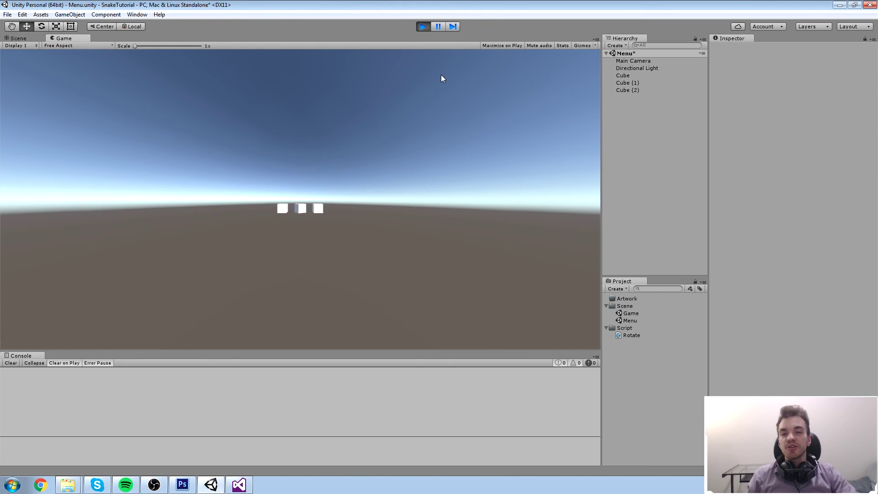
click(423, 27)
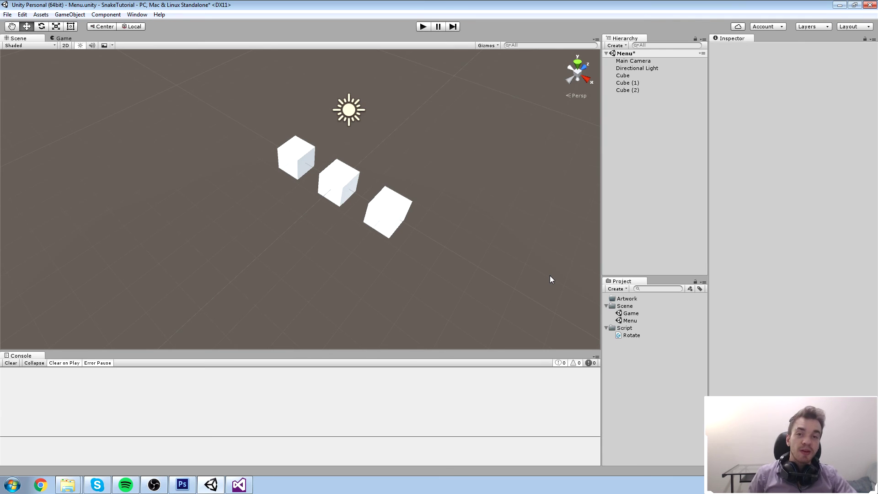
click(422, 28)
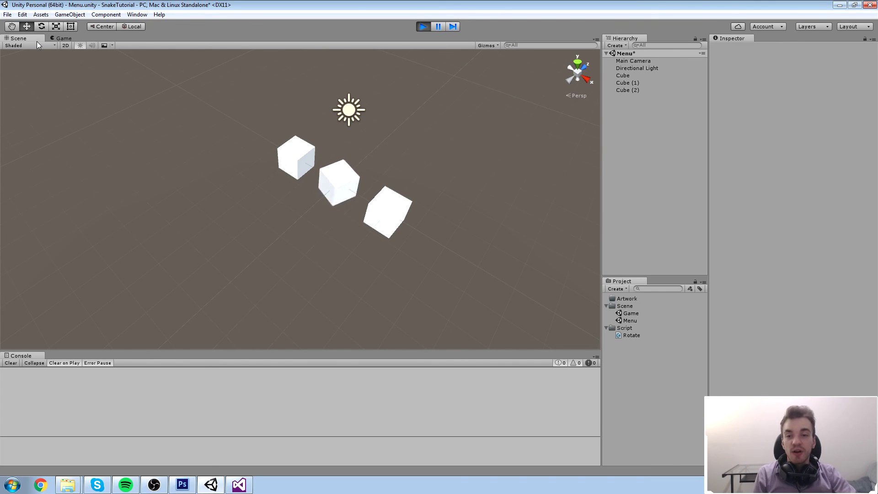
click(339, 190)
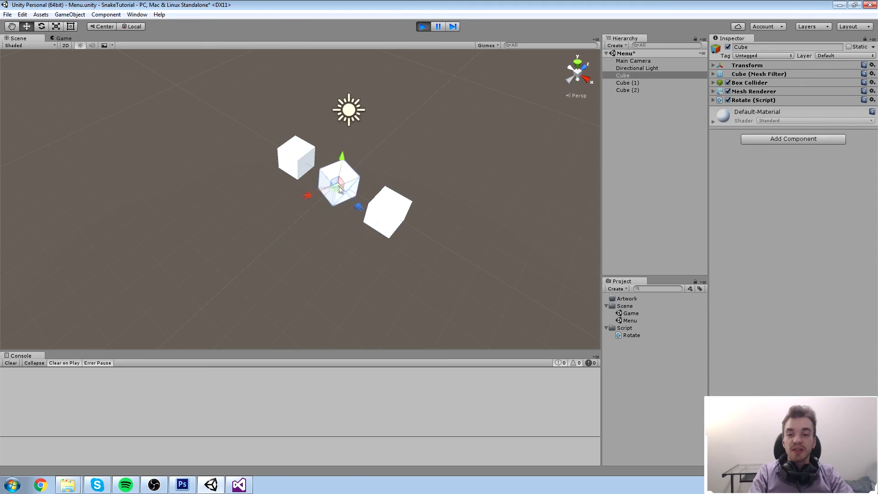
middle_drag(352, 205, 475, 132)
alt+drag(474, 130, 454, 143)
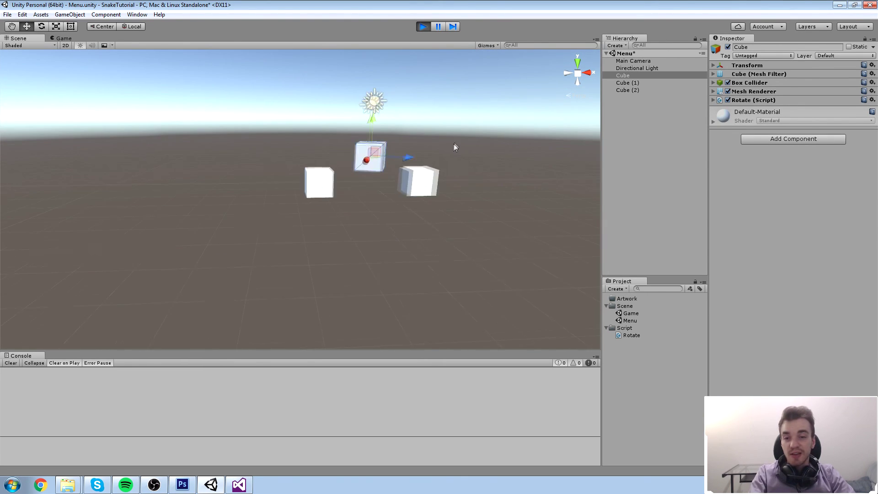
key(ctrl+p)
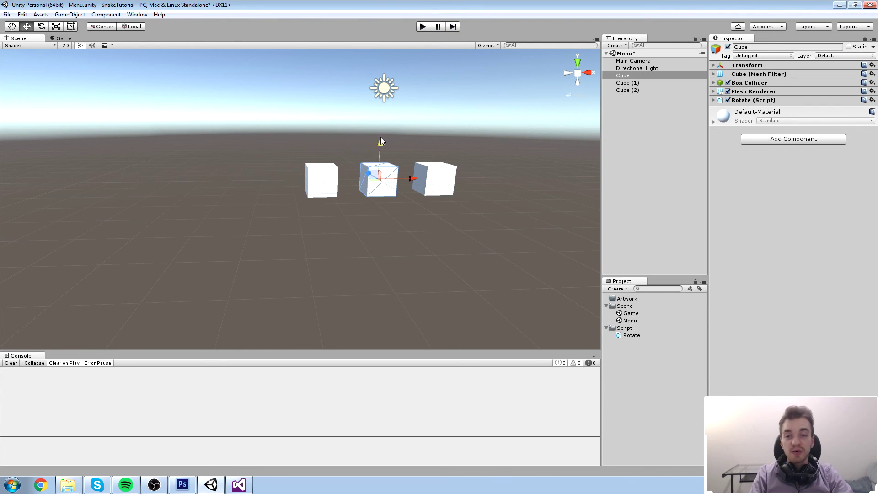
- Try moving Cube vertically outside play mode, undo the move, and save the Menu scene with nothing selected
drag(381, 157, 333, 260)
key(ctrl+z)
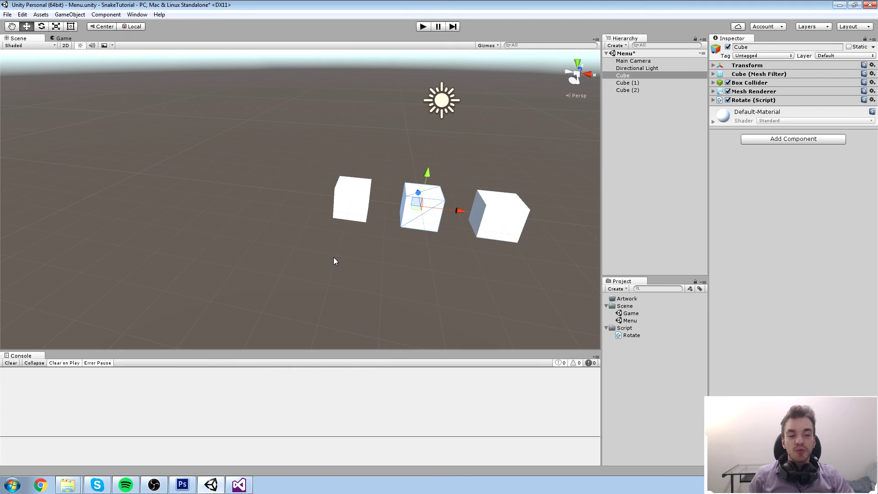
key(ctrl+s)
alt+drag(509, 121, 366, 188)
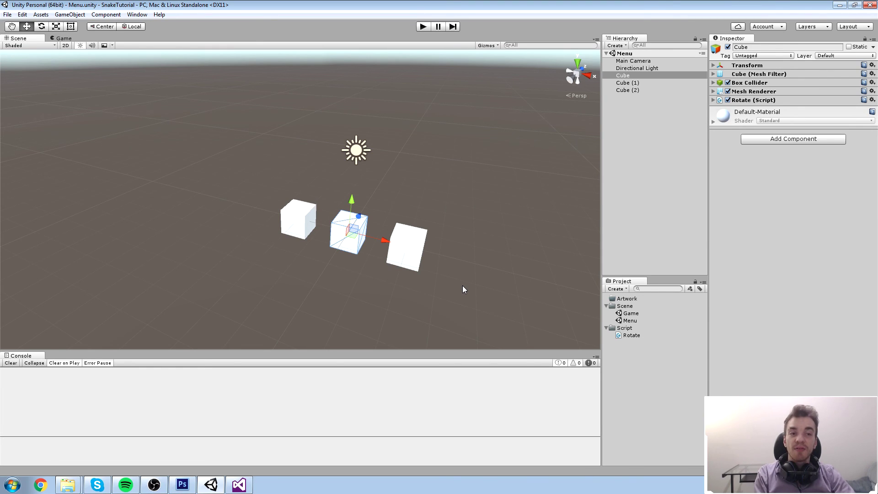
click(485, 204)
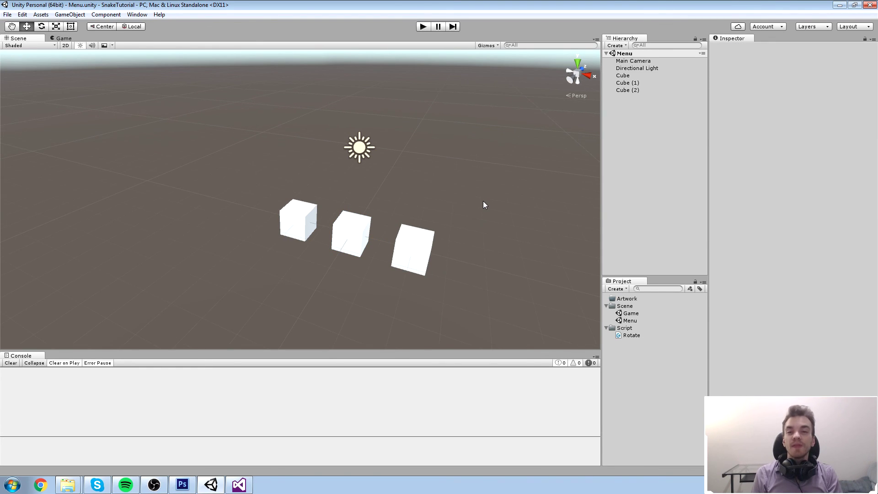